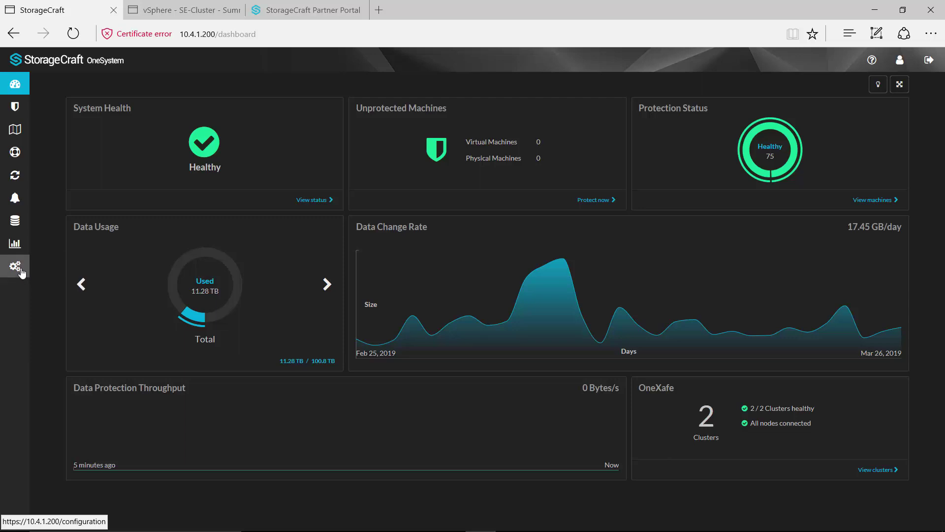
Open Configuration, preview and cancel the Add vCenter dialog, then switch to the Protection list.
mouse_move(19, 268)
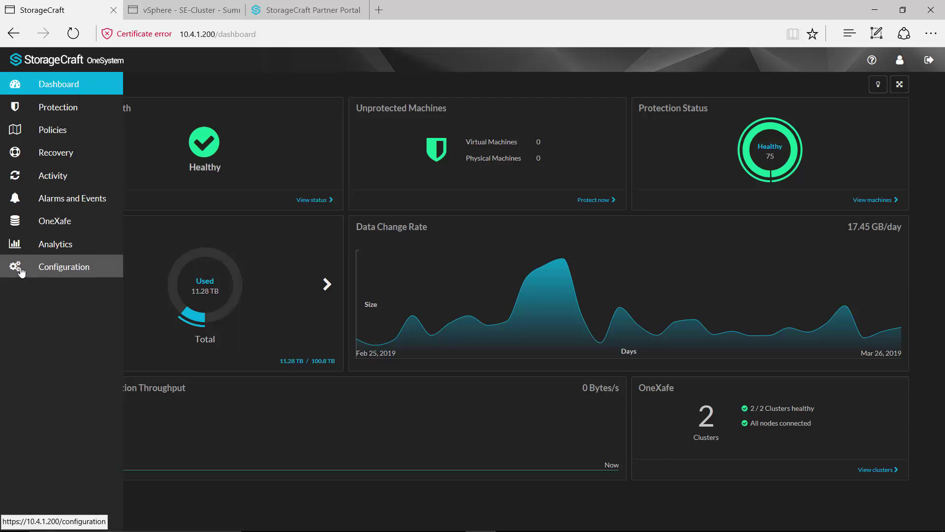
click(53, 274)
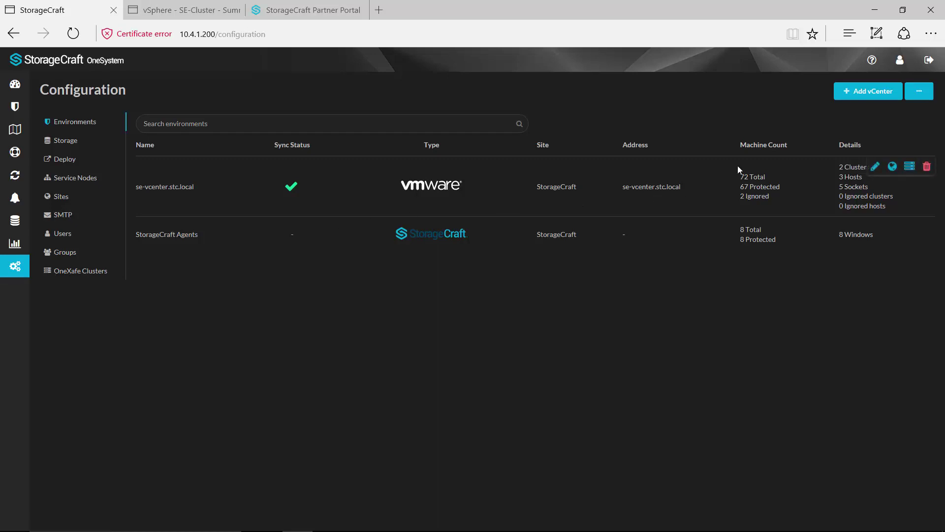
click(872, 91)
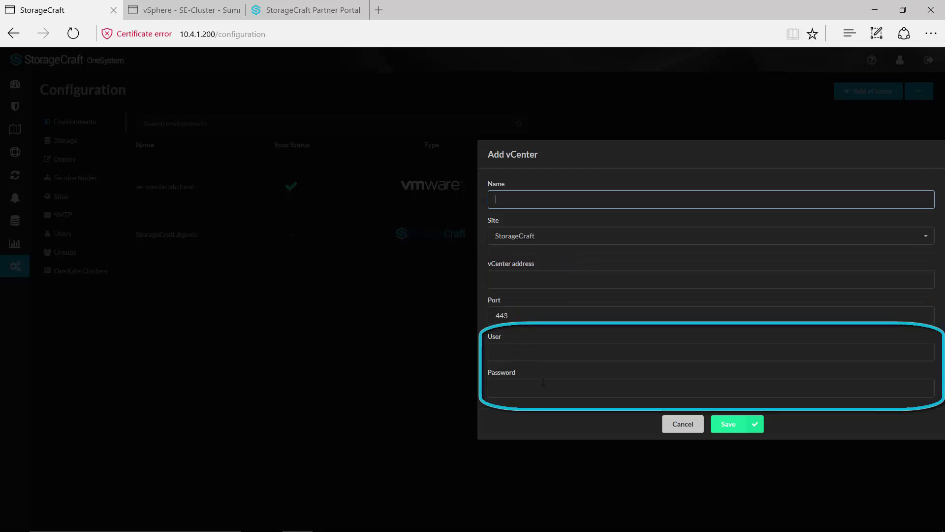
click(683, 424)
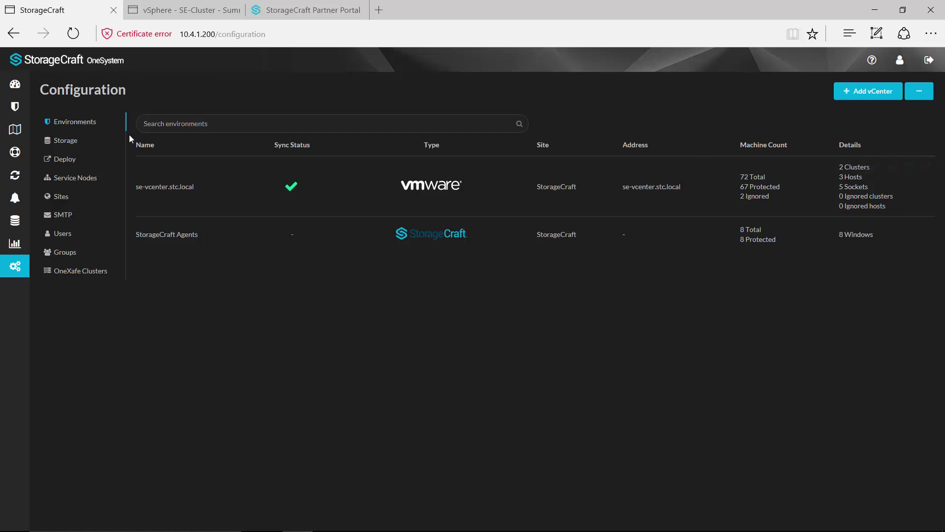
click(21, 111)
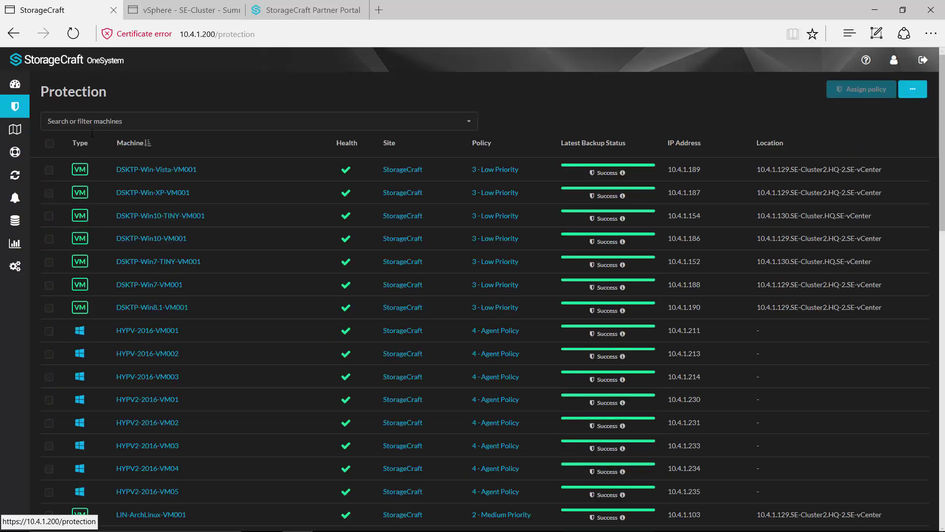
scroll(105, 204, down, 6)
scroll(114, 225, down, 12)
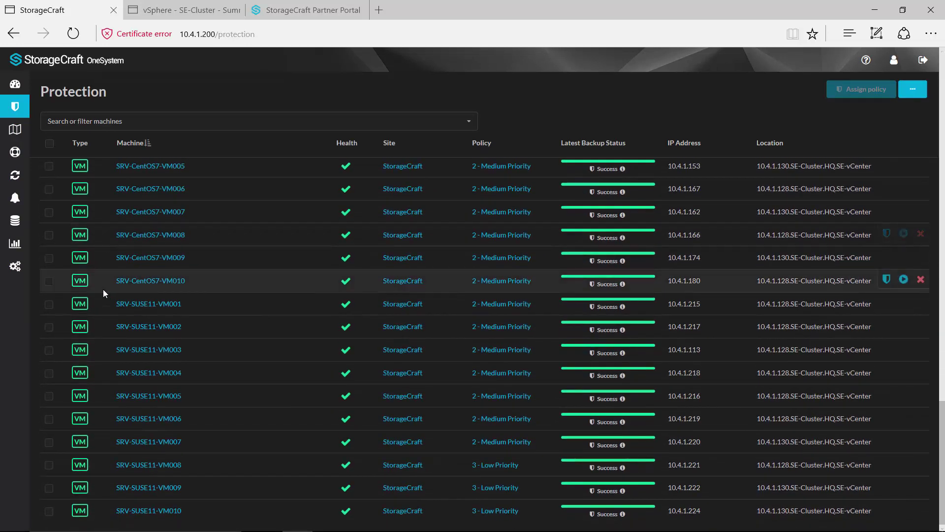
scroll(102, 289, up, 10)
scroll(102, 288, up, 10)
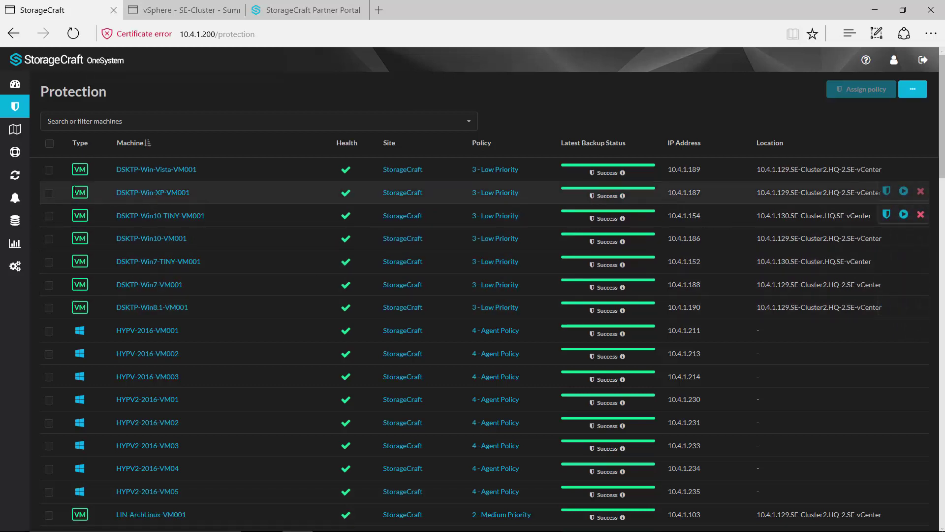
click(69, 268)
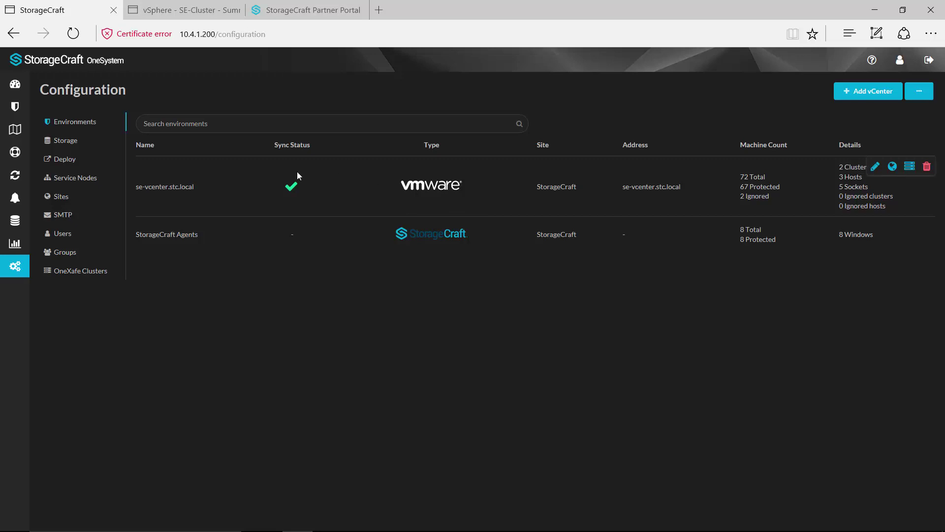
Show the Storage list of five provisioned targets and open an empty Add Storage form.
click(60, 142)
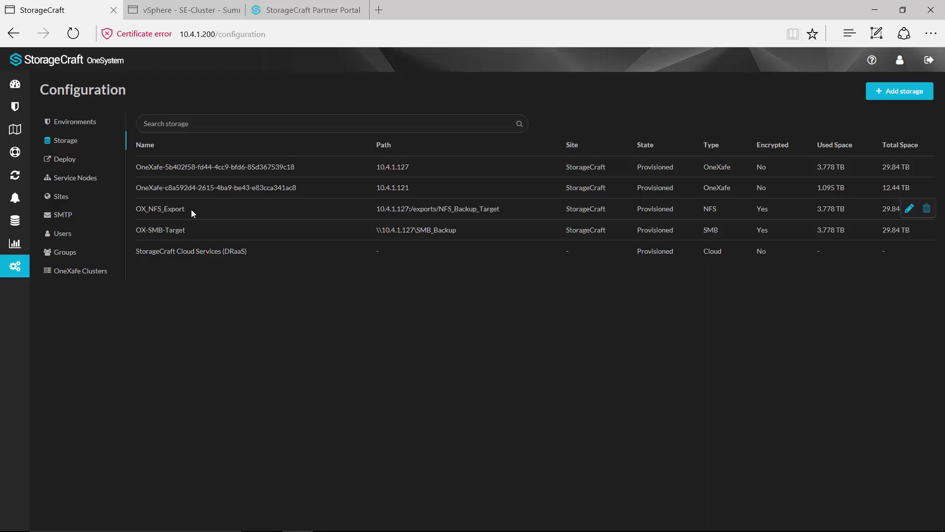
click(898, 96)
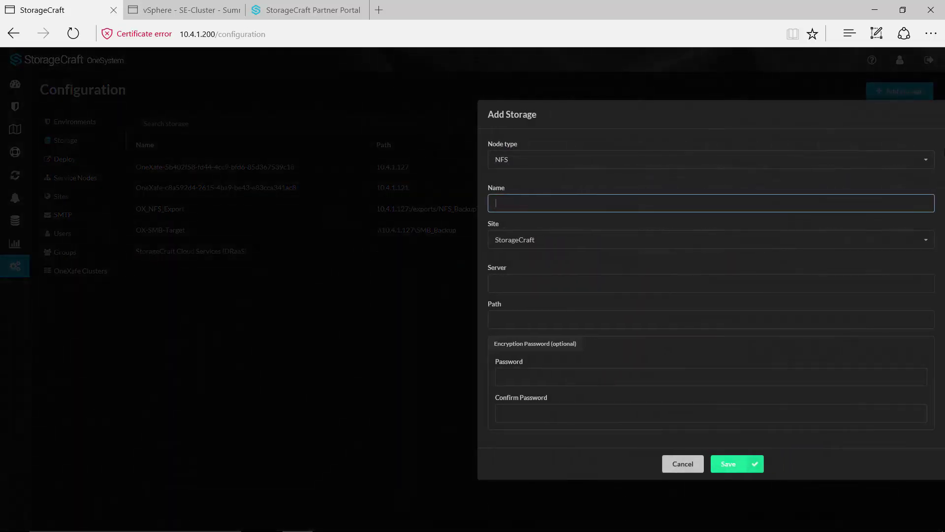
Switch the node type to StorageCraft Cloud and back to NFS, then cancel Add Storage.
click(925, 160)
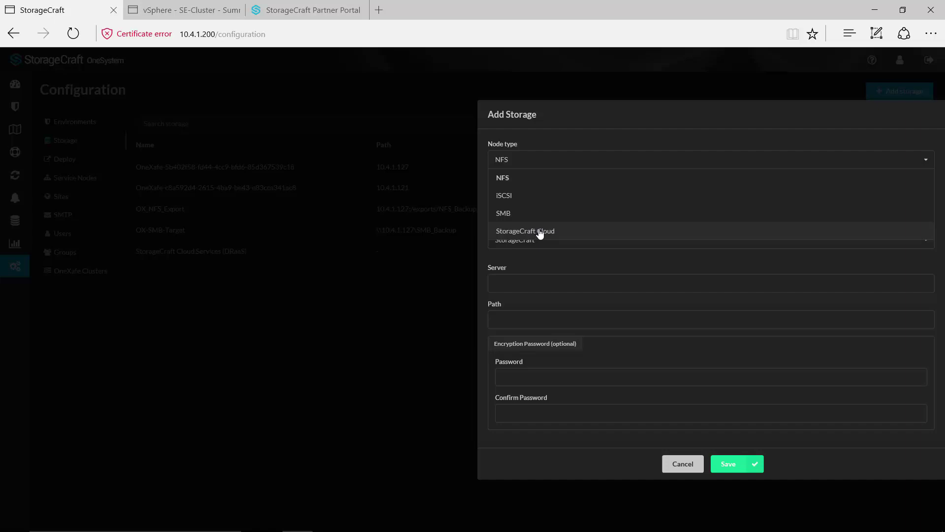
click(541, 231)
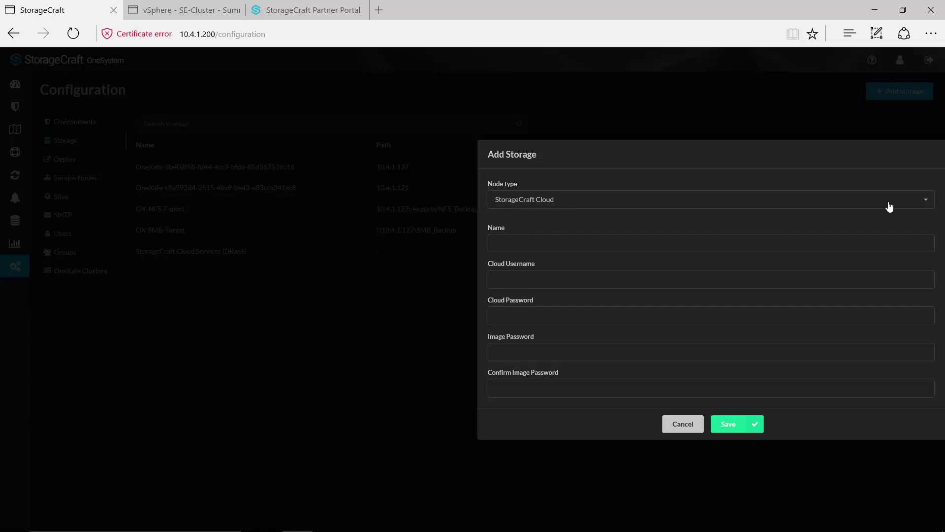
click(925, 201)
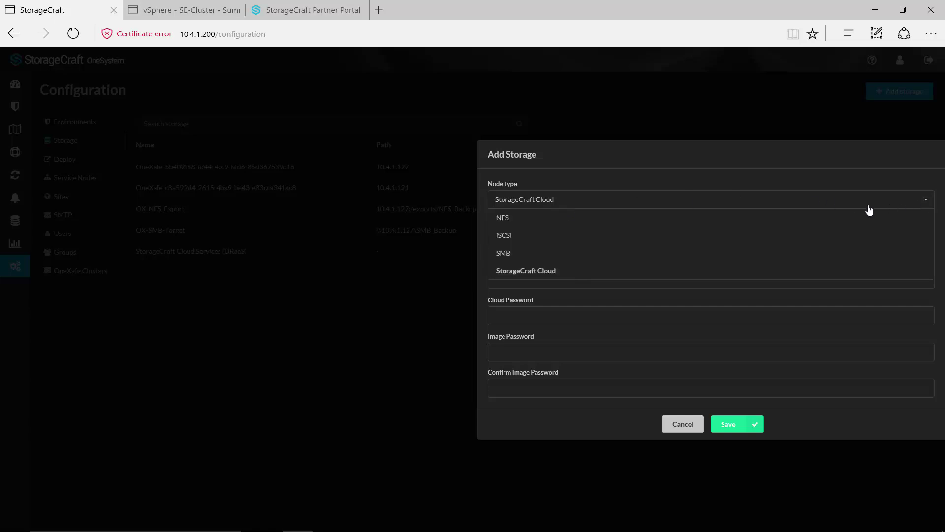
click(529, 224)
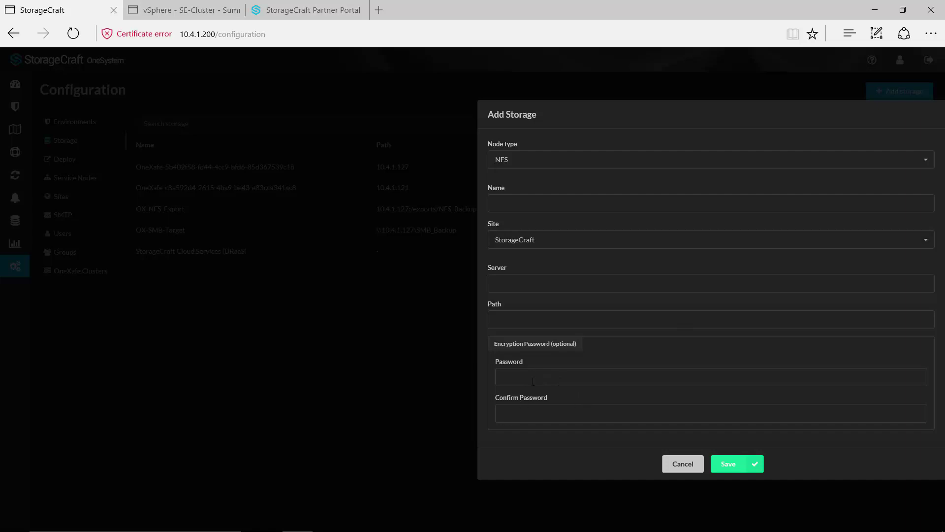
click(683, 465)
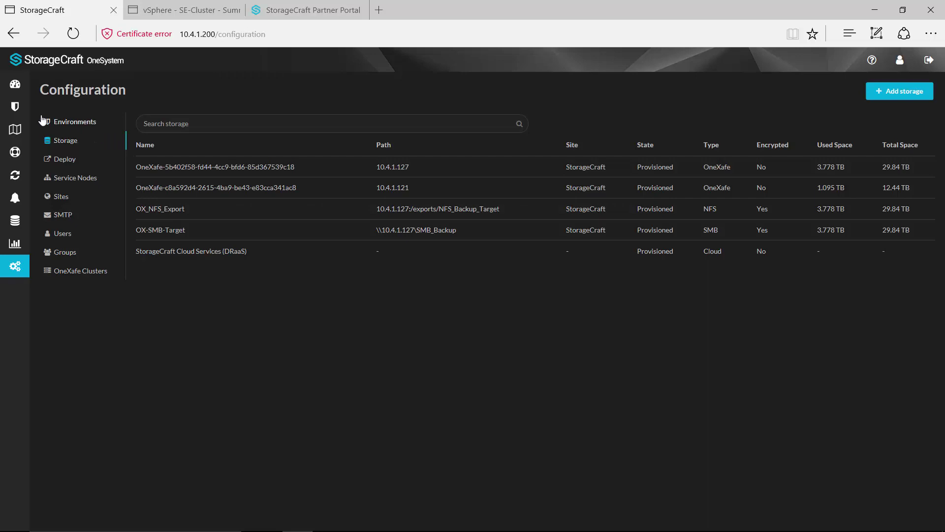
Start a new policy on the Policies page and replace its default name.
mouse_move(16, 107)
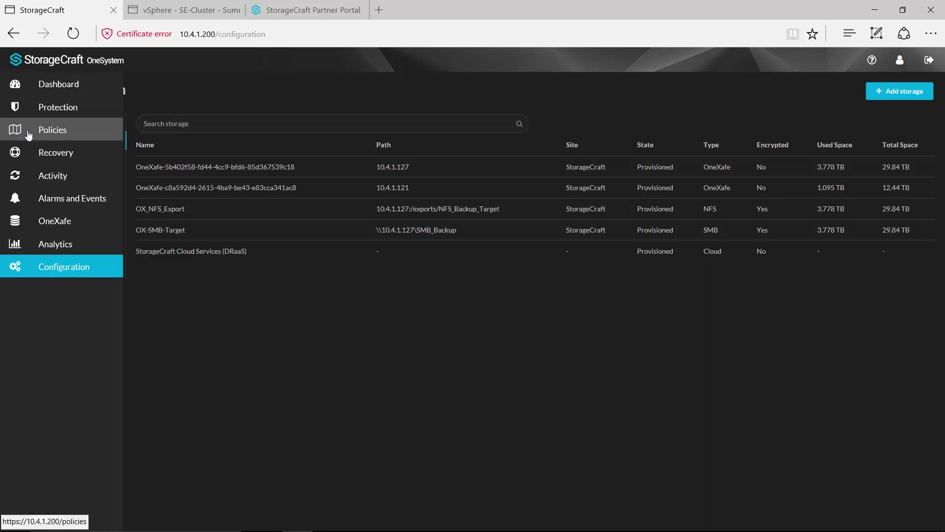
click(45, 132)
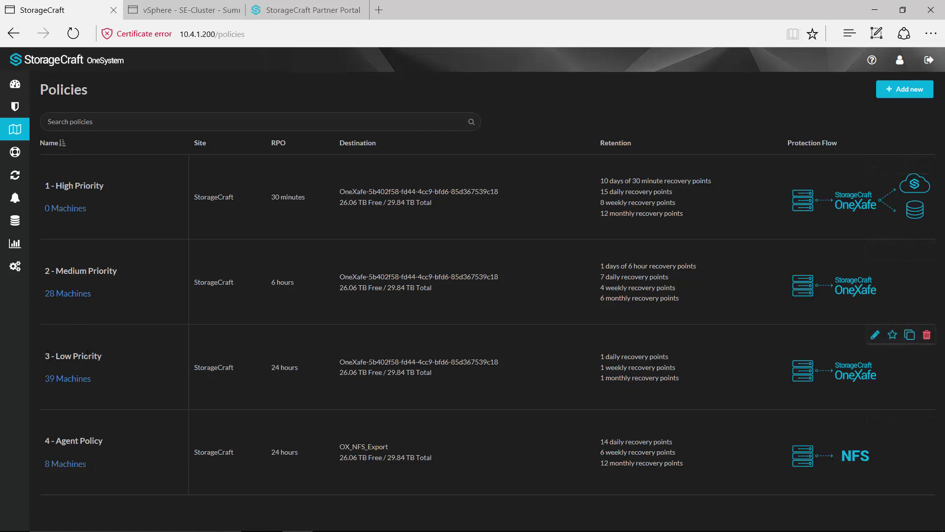
click(905, 94)
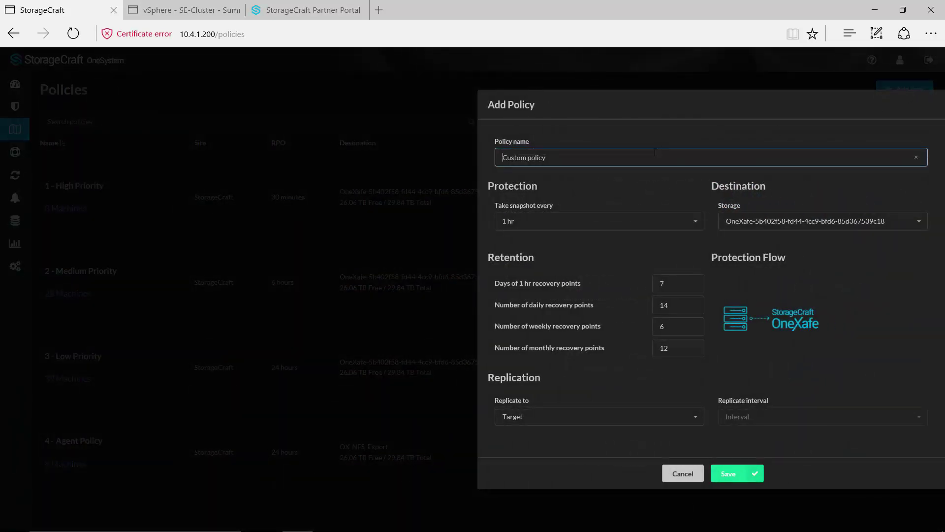
drag(579, 161, 500, 169)
text(name)
Set snapshots every 15 min and store backups on the first OneXafe target.
click(698, 225)
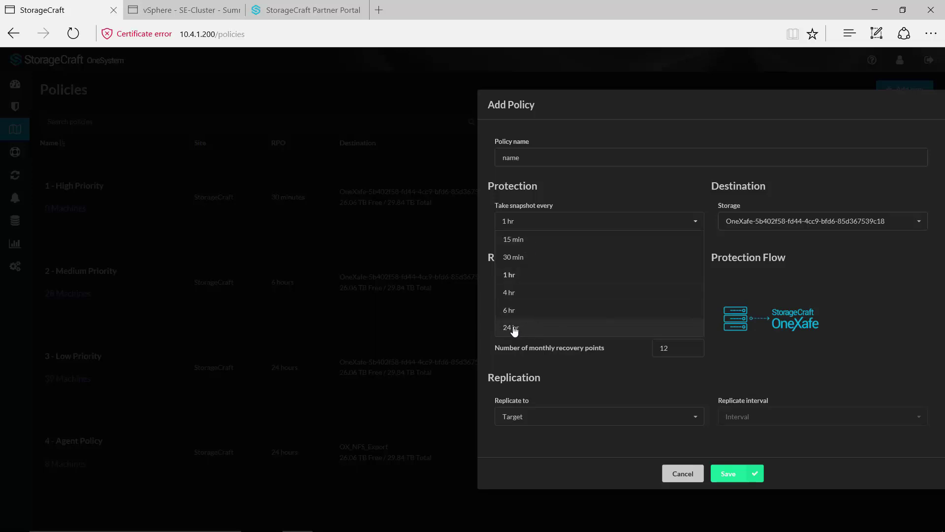
click(526, 245)
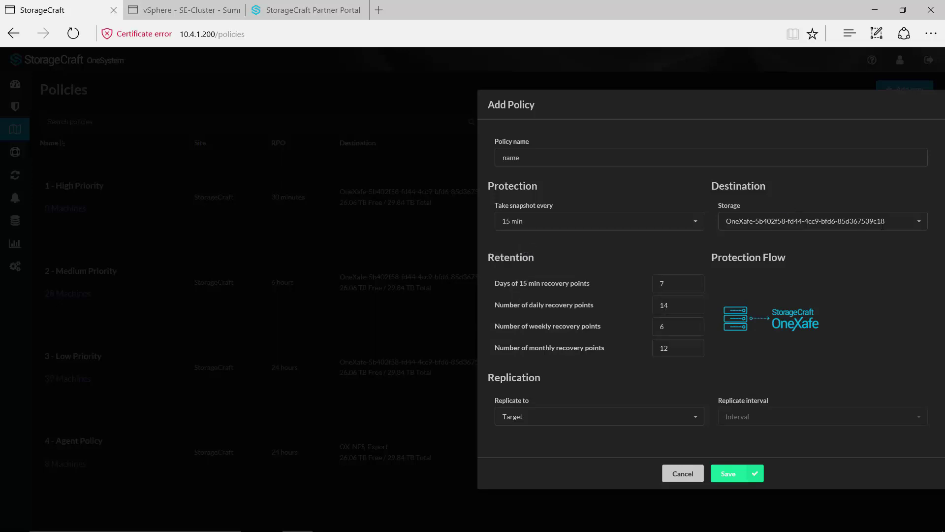
click(920, 222)
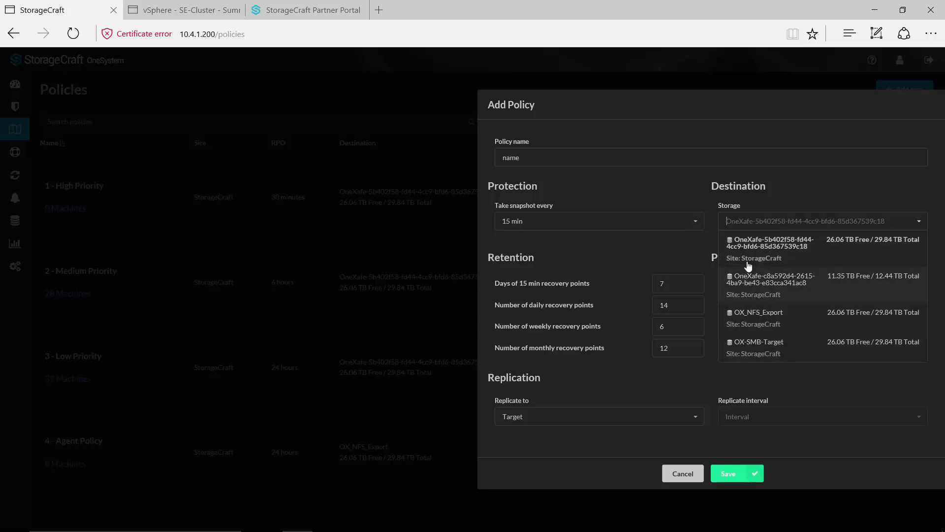
click(748, 254)
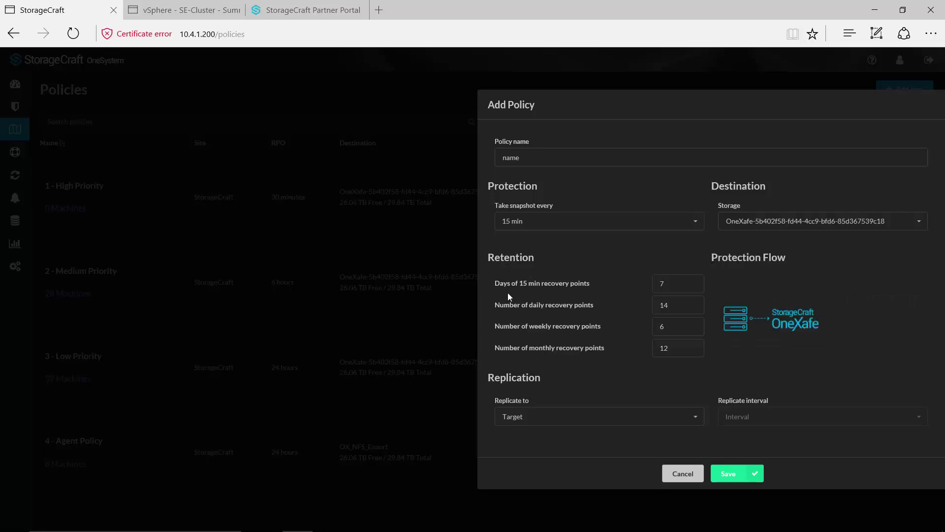
Add daily replication to OX_NFS_Export on the draft policy, then discard it unsaved.
double_click(677, 281)
double_click(662, 348)
click(698, 419)
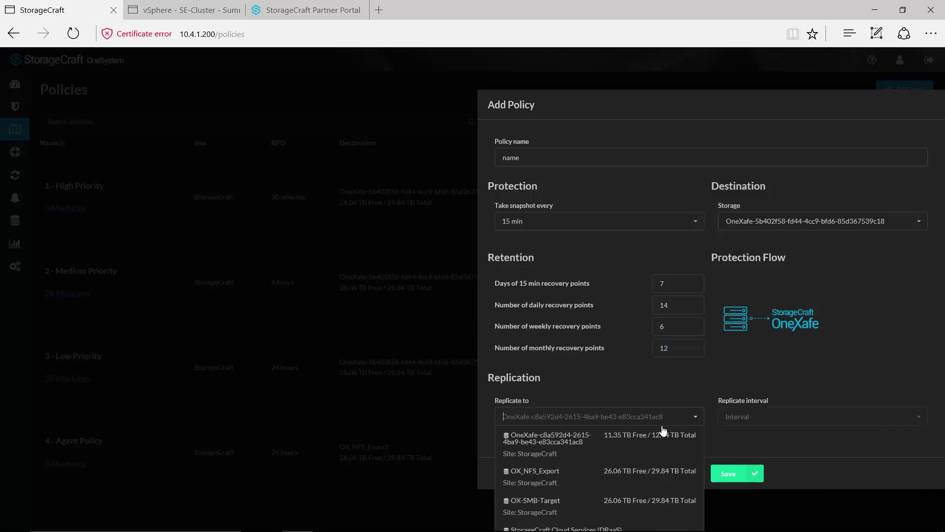
click(552, 480)
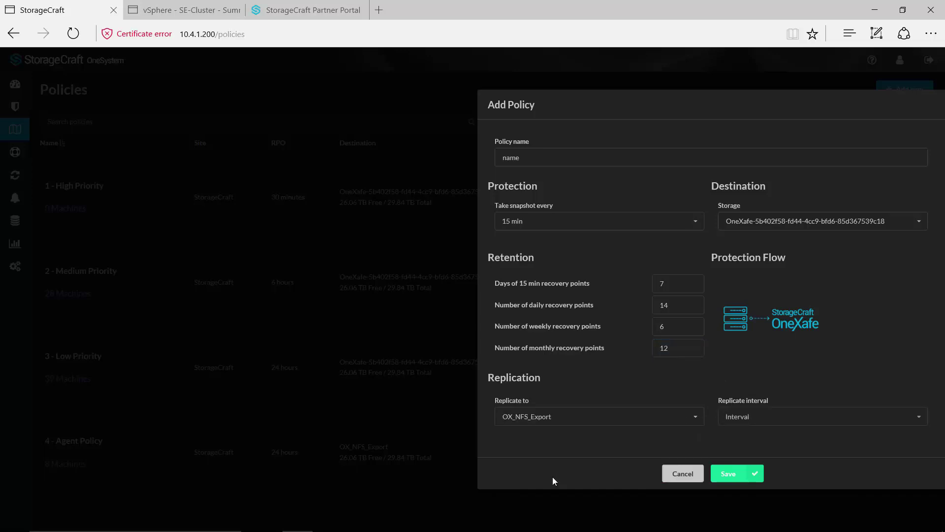
click(916, 418)
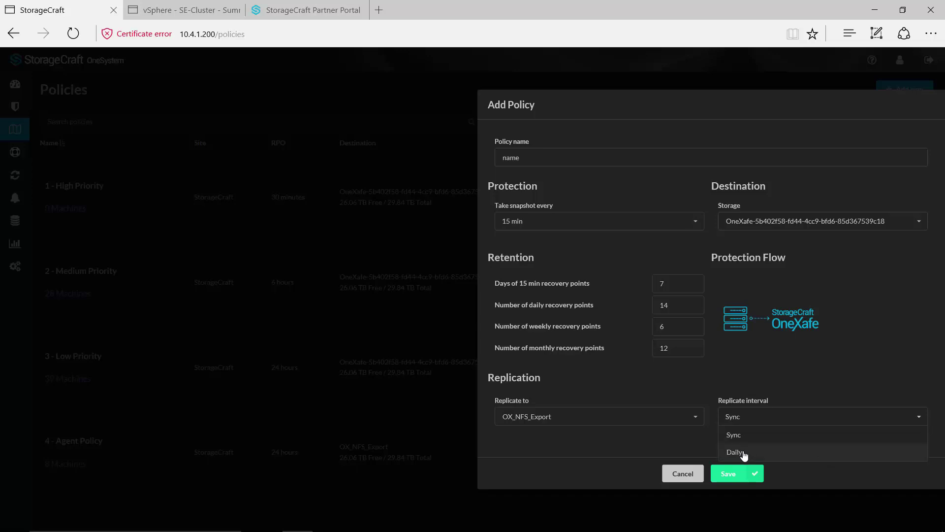
click(743, 453)
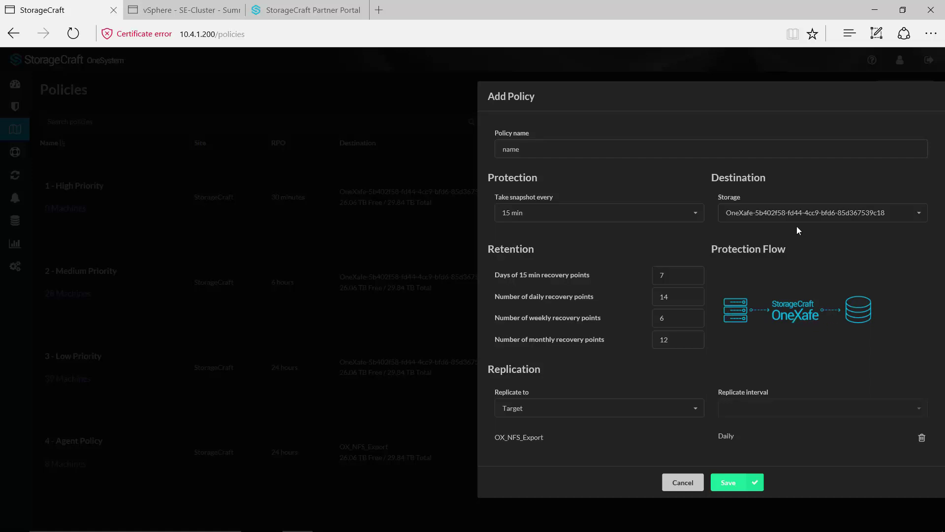
click(682, 483)
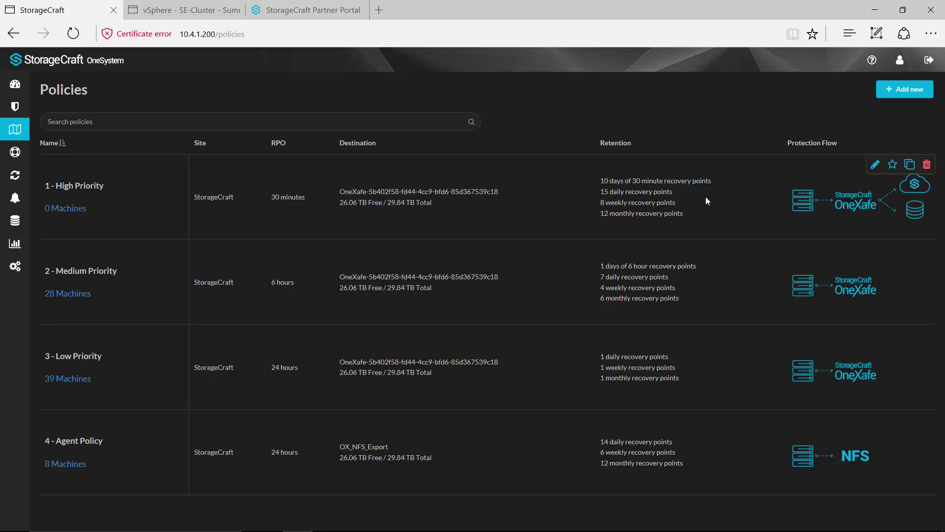
Edit 1 - High Priority to keep 12 daily recovery points with 15-min snapshots, and save.
click(875, 165)
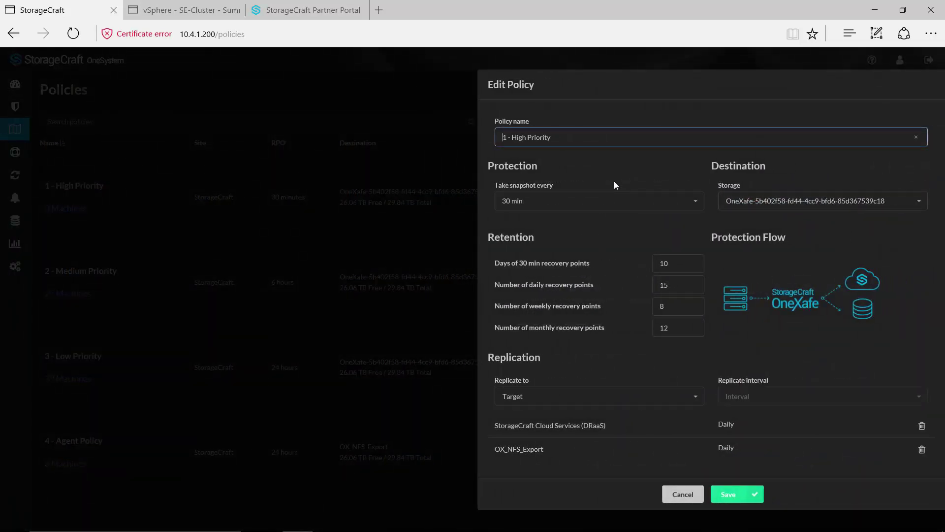
click(668, 285)
drag(669, 284, 664, 284)
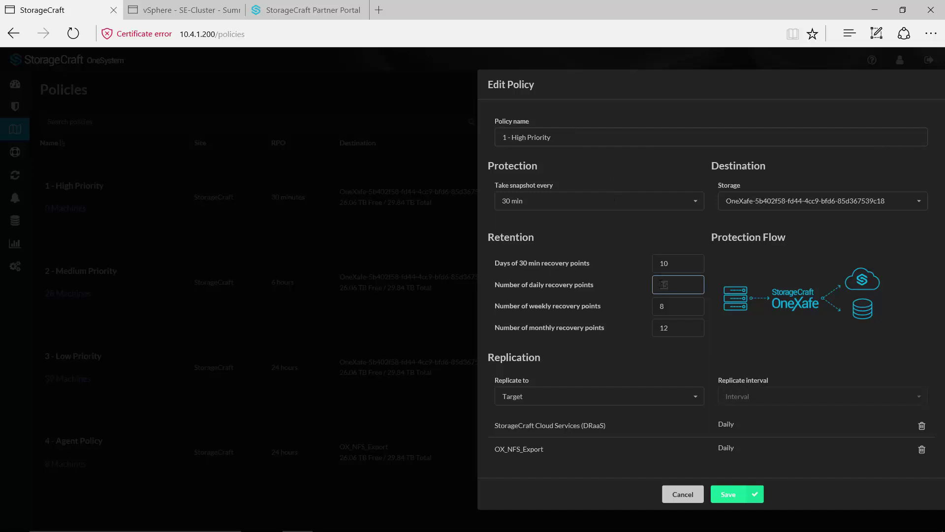
text(12)
click(694, 203)
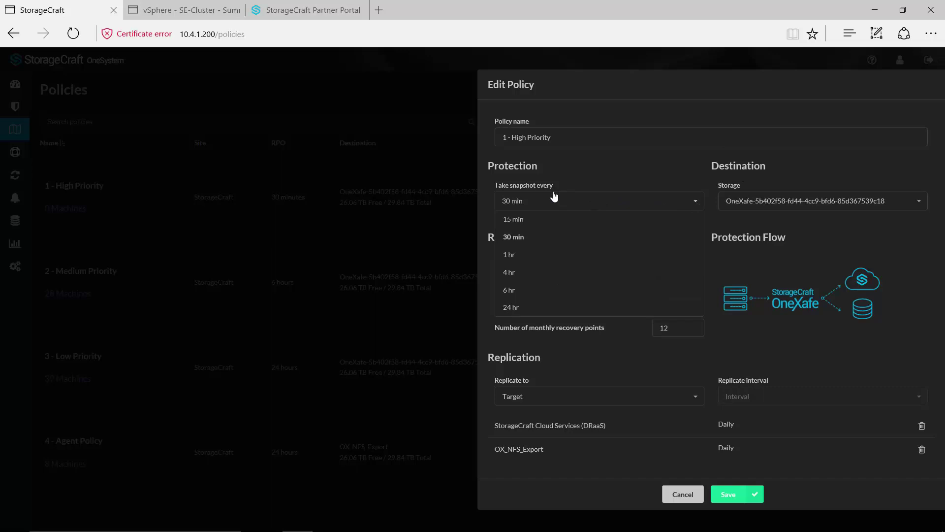
click(528, 223)
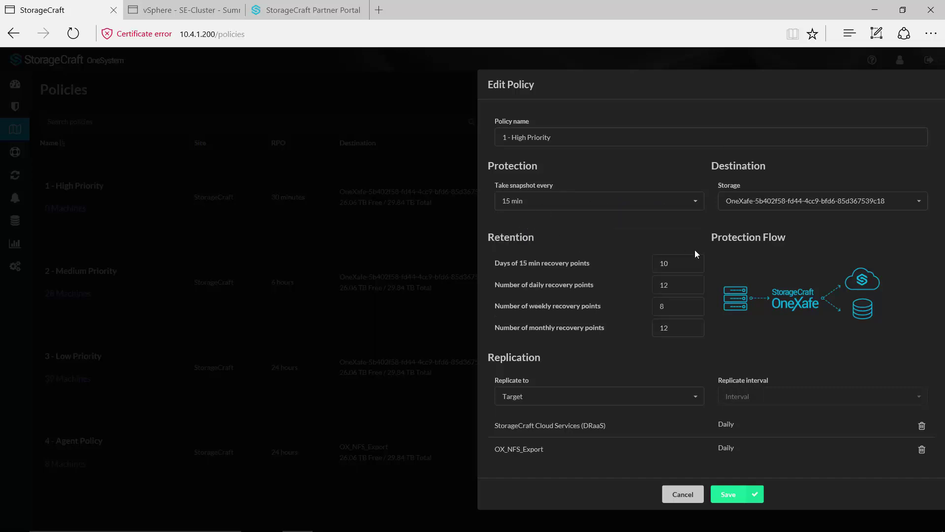
click(727, 494)
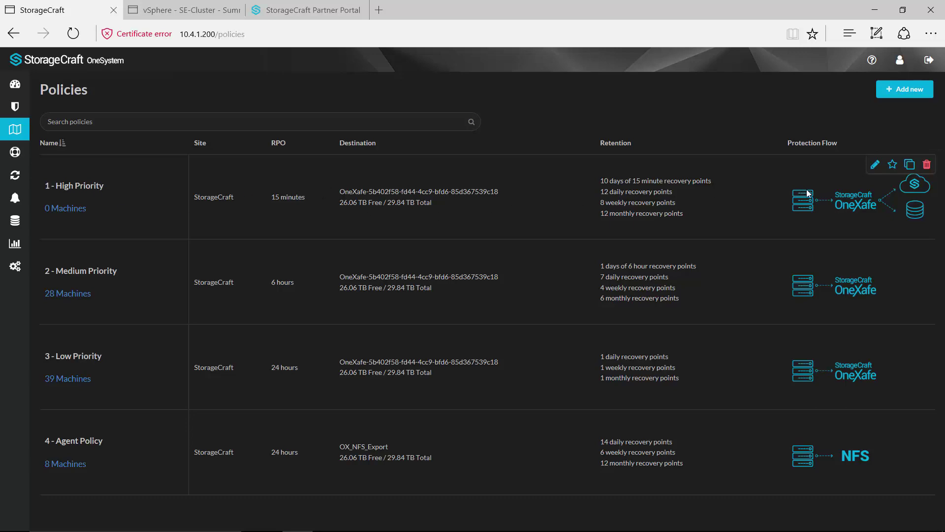
Duplicate High Priority as '1 - High Priority 1b' with 15 daily points and 30-min snapshots.
click(910, 166)
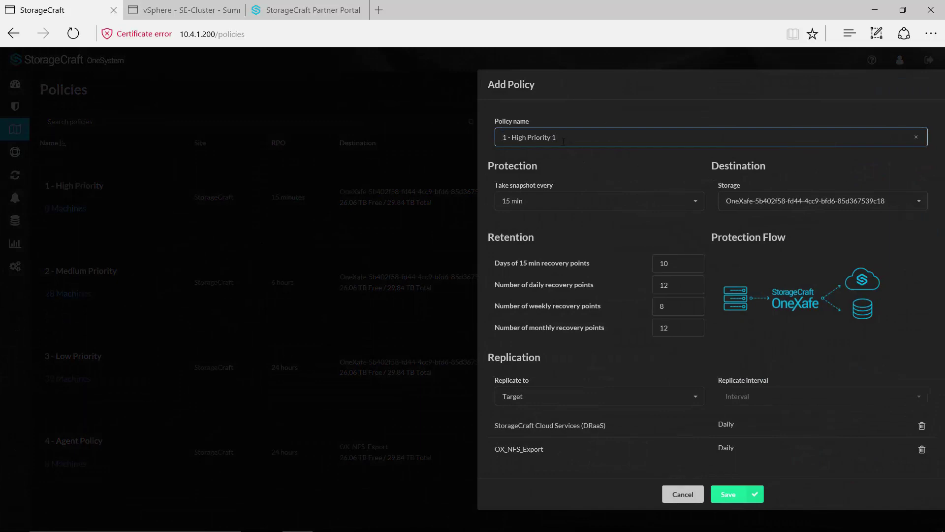
text(b)
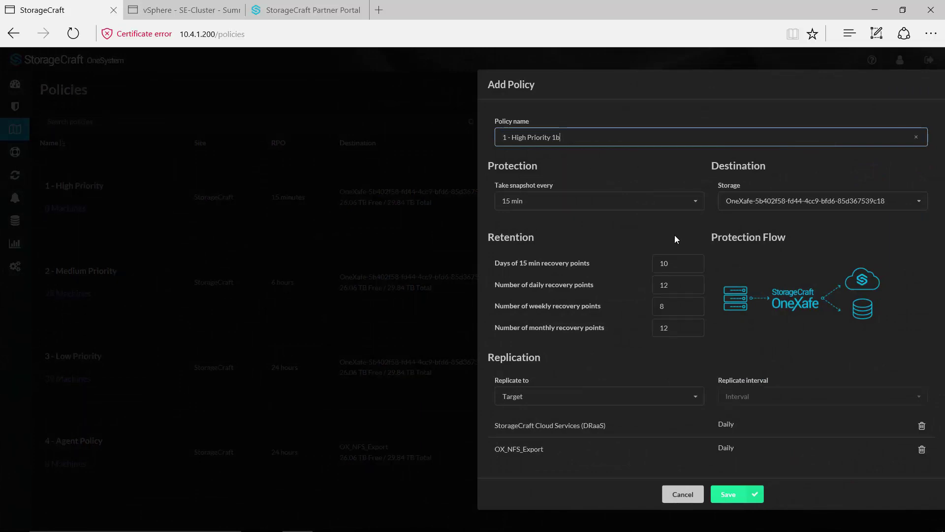
click(675, 287)
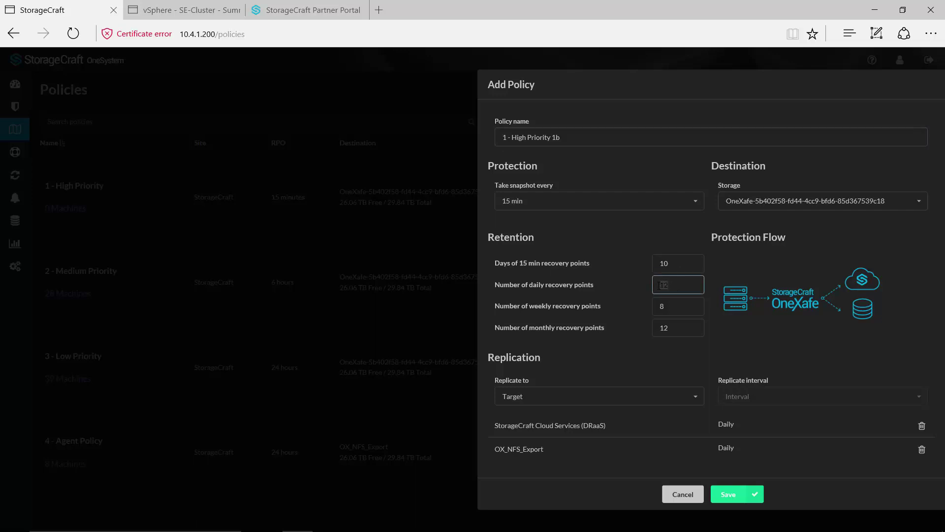
text(15)
click(696, 202)
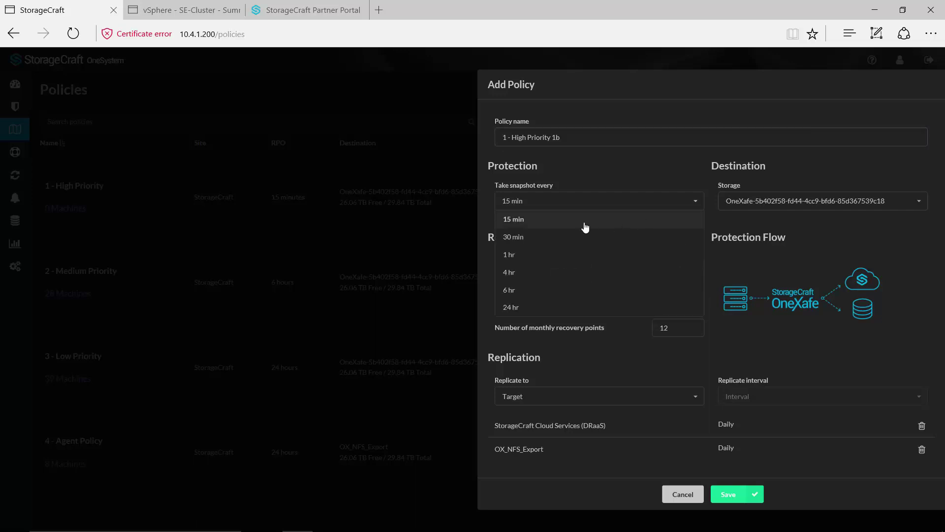
click(534, 237)
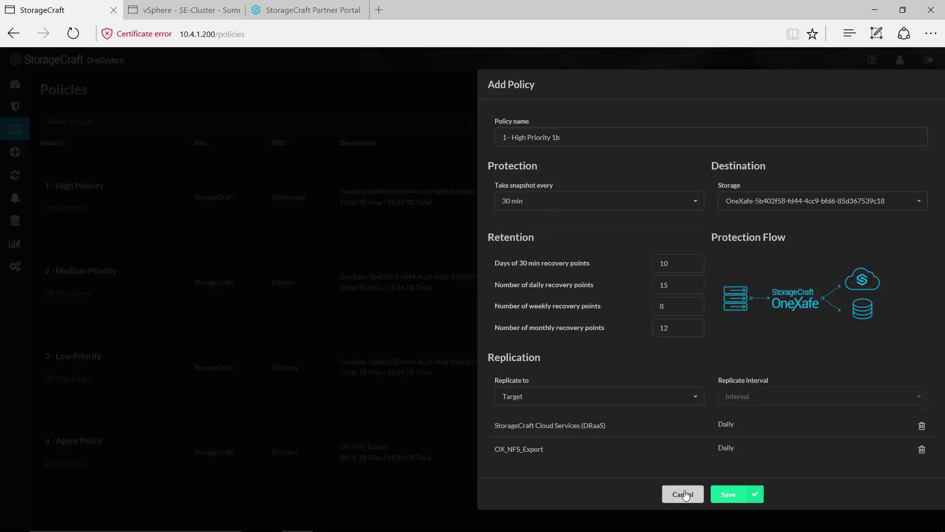
click(723, 498)
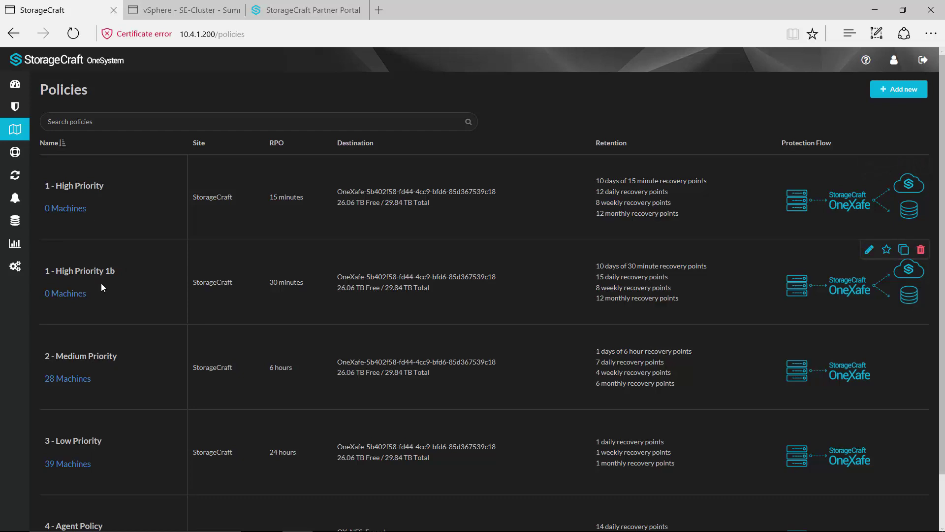
Filter Protection to '2012' machines and select SRV-2012-VM001 and SRV-2012R2-VM001.
click(14, 108)
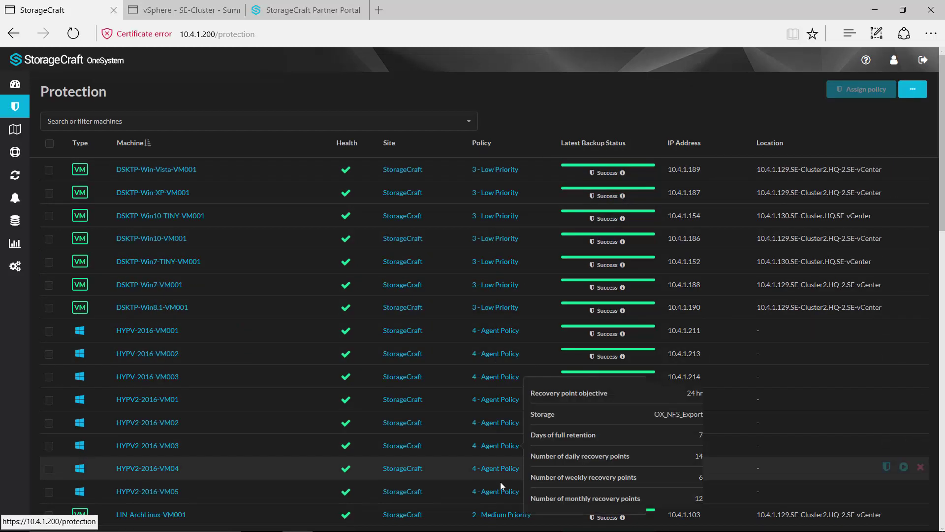
click(175, 121)
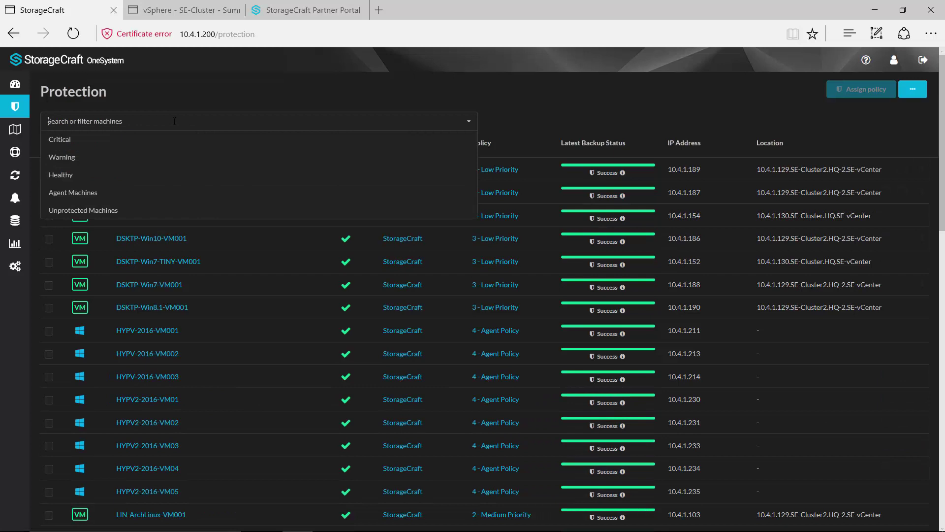
text(2)
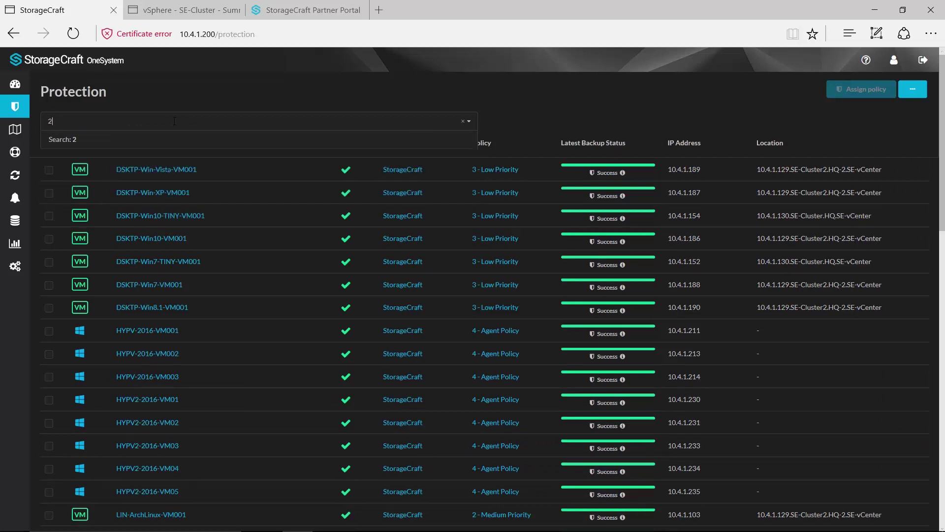
text(012)
click(103, 140)
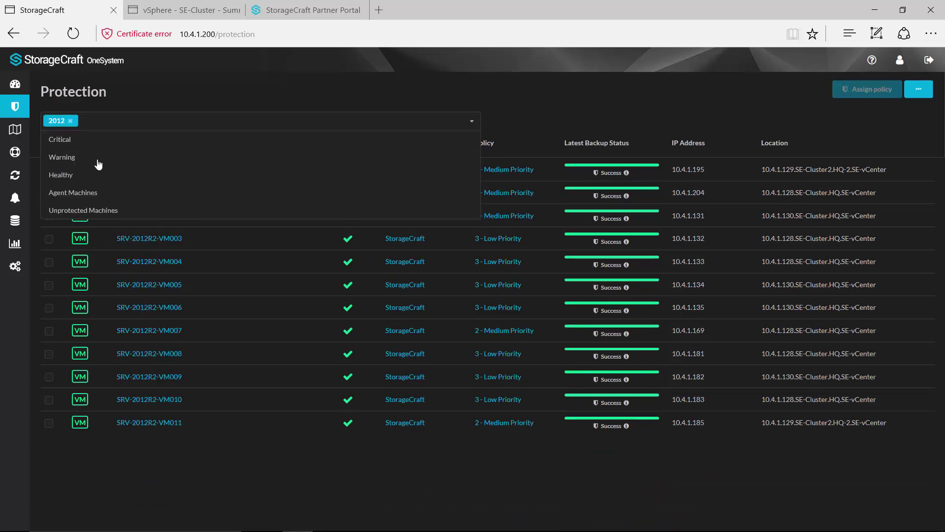
click(162, 446)
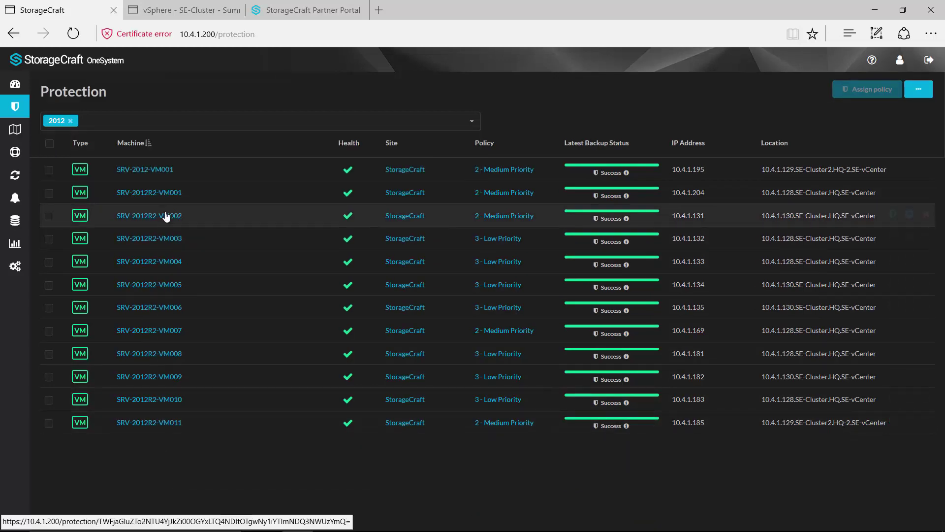
click(49, 170)
click(48, 193)
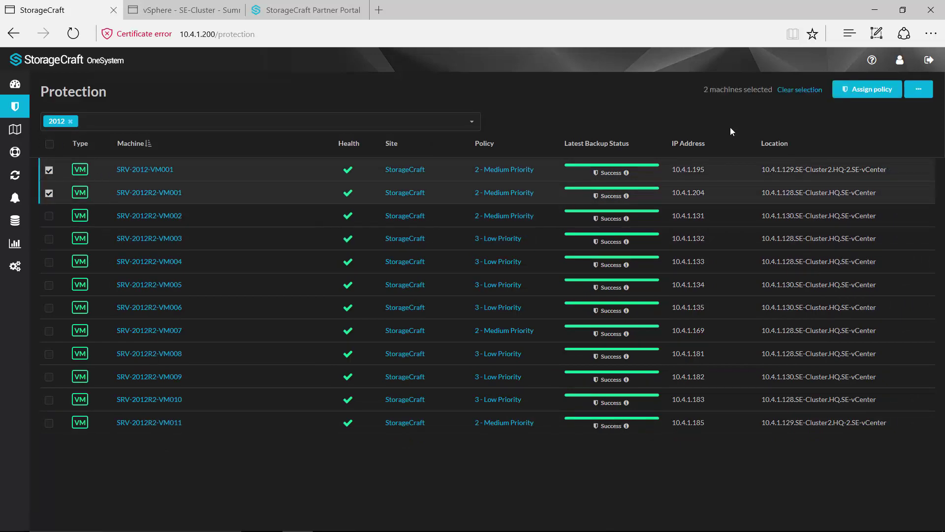
Assign the 1 - High Priority 1b policy to both selected 2012 machines.
click(849, 93)
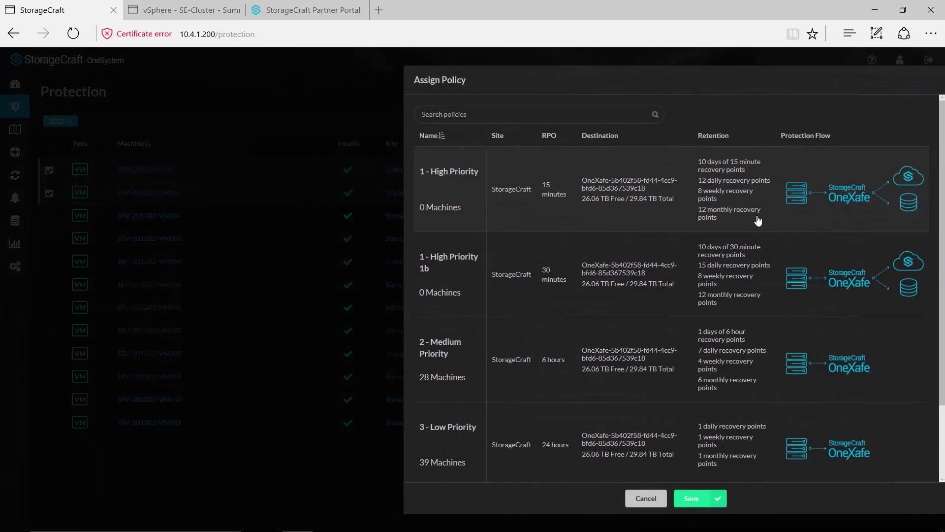
click(463, 274)
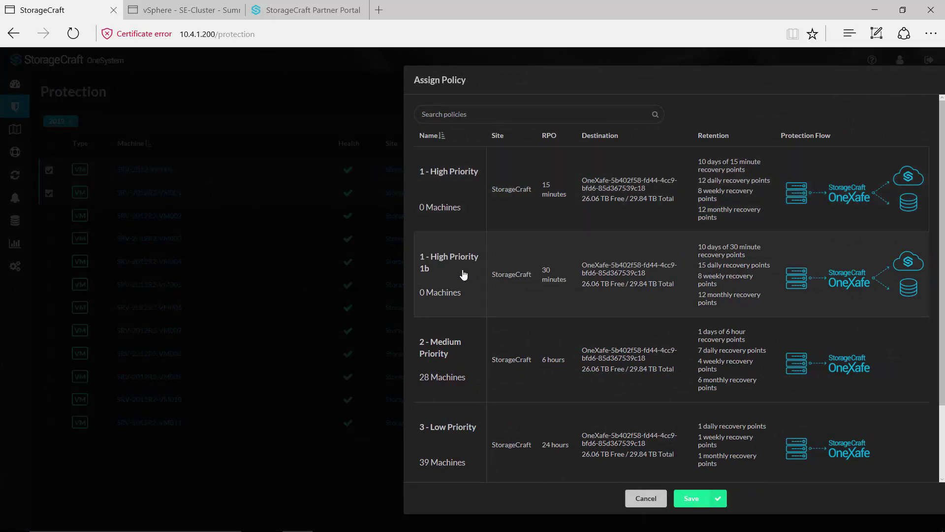
click(702, 499)
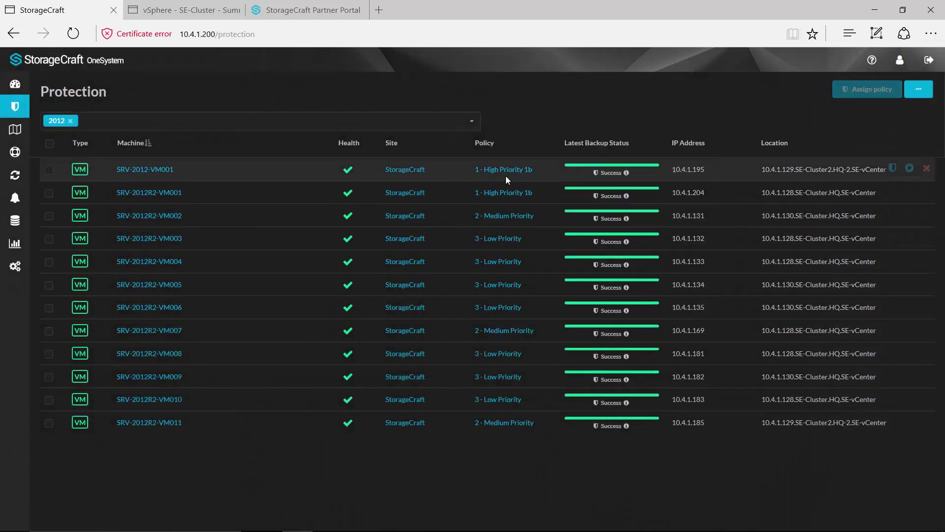
mouse_move(529, 173)
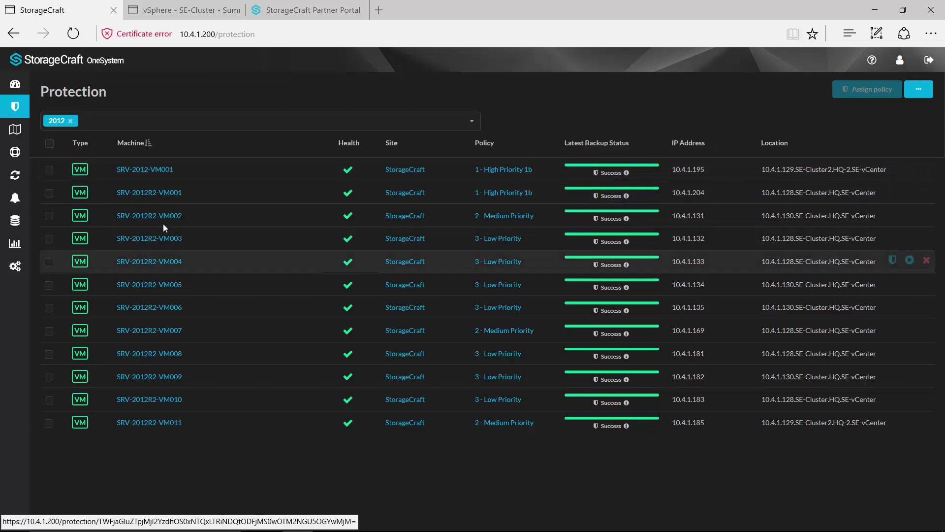
Reload the Dashboard and open System Health status for the service nodes list.
click(17, 85)
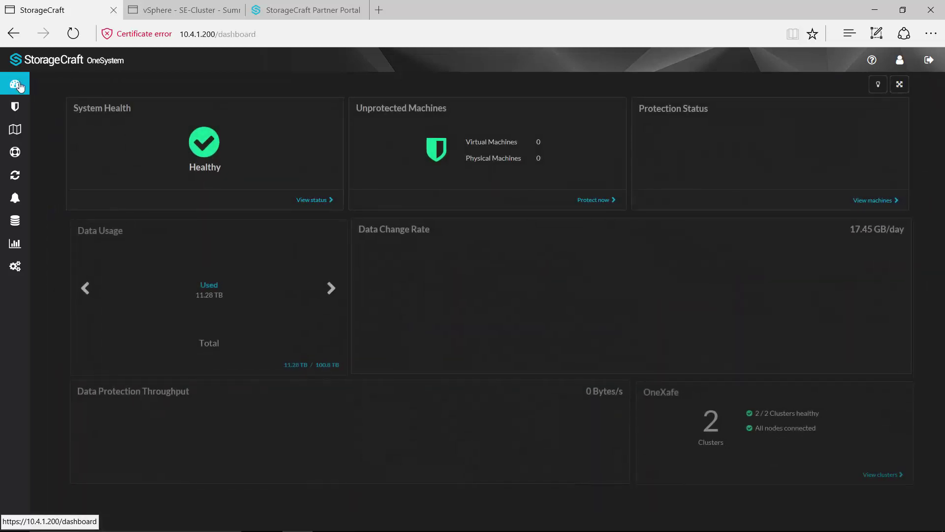
click(79, 38)
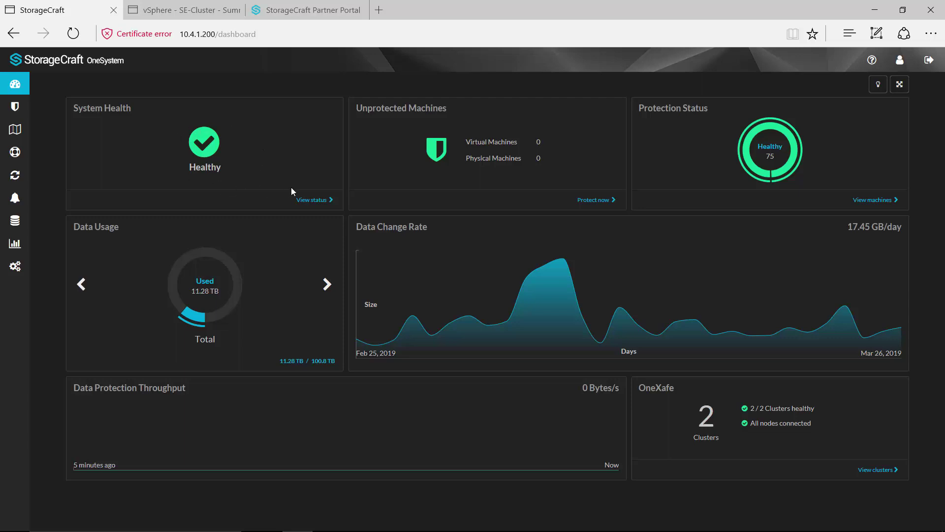
click(323, 200)
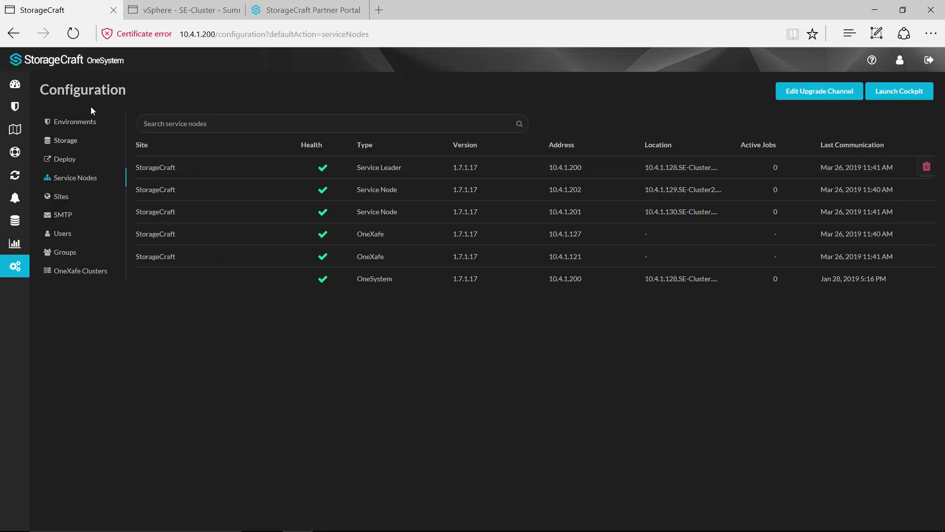
Go back to the dashboard showing 75 protected machines and 2 healthy OneXafe clusters.
click(14, 85)
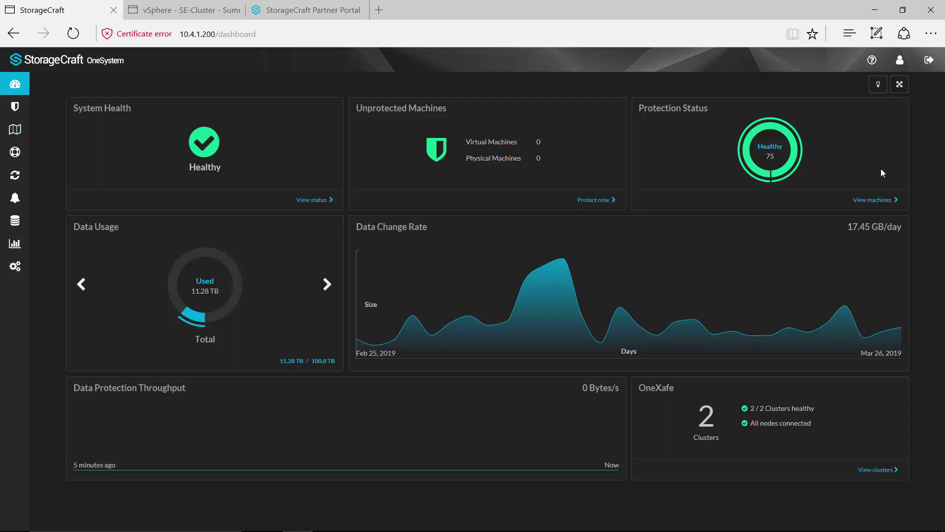
Filter the protected machine list to Agent Machines only, then return to the dashboard.
click(872, 200)
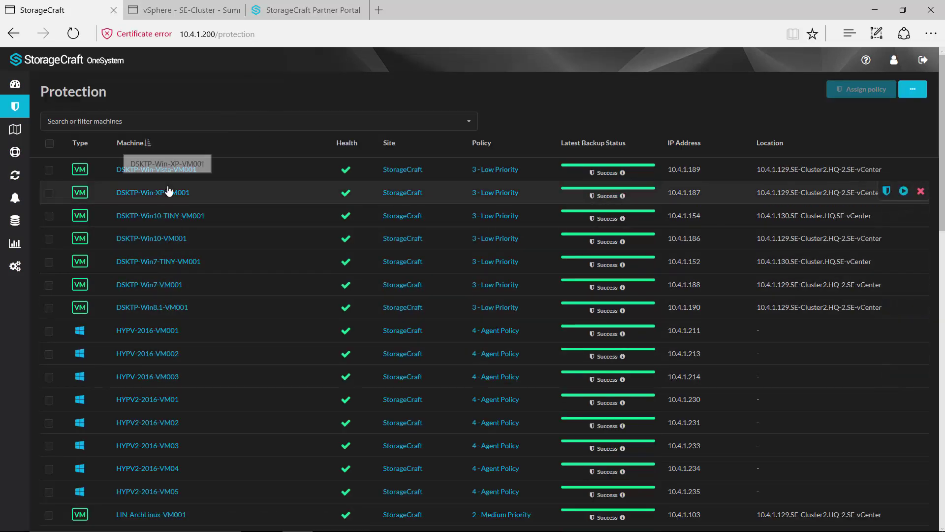
click(470, 123)
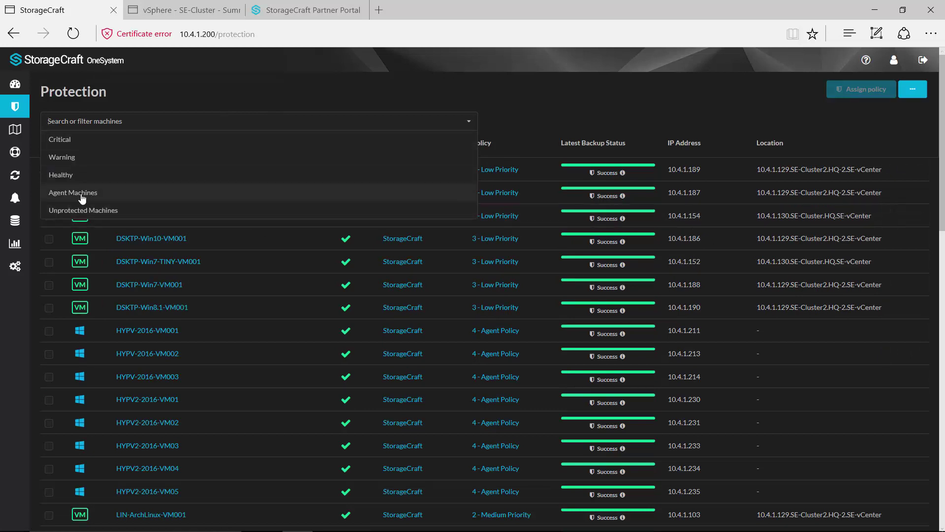
click(143, 187)
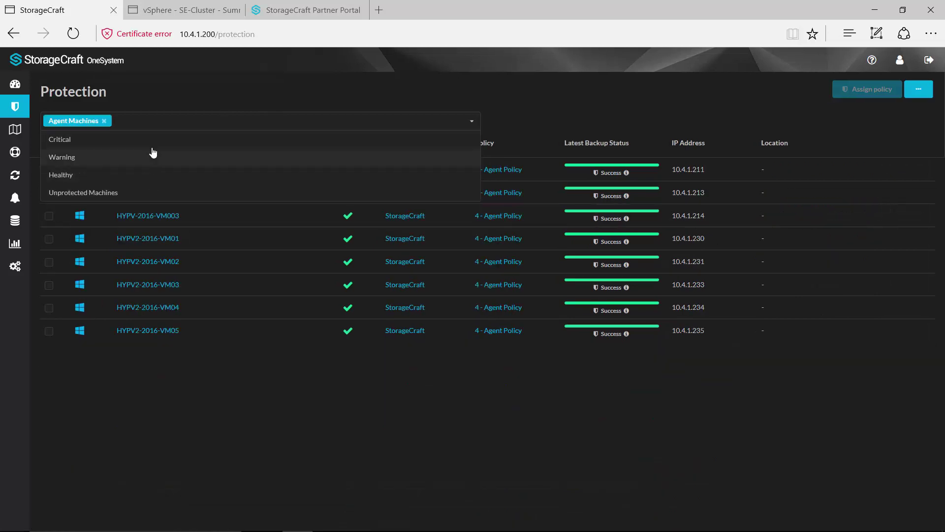
click(143, 339)
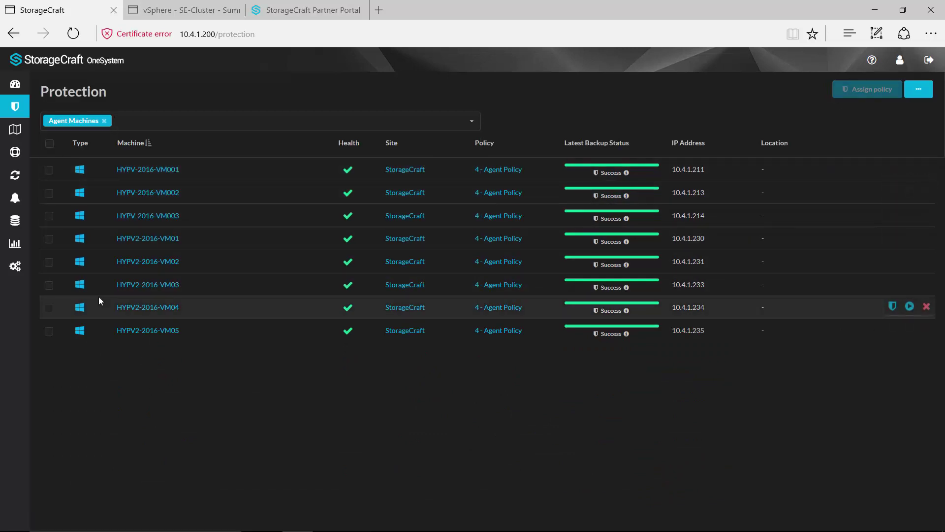
click(15, 83)
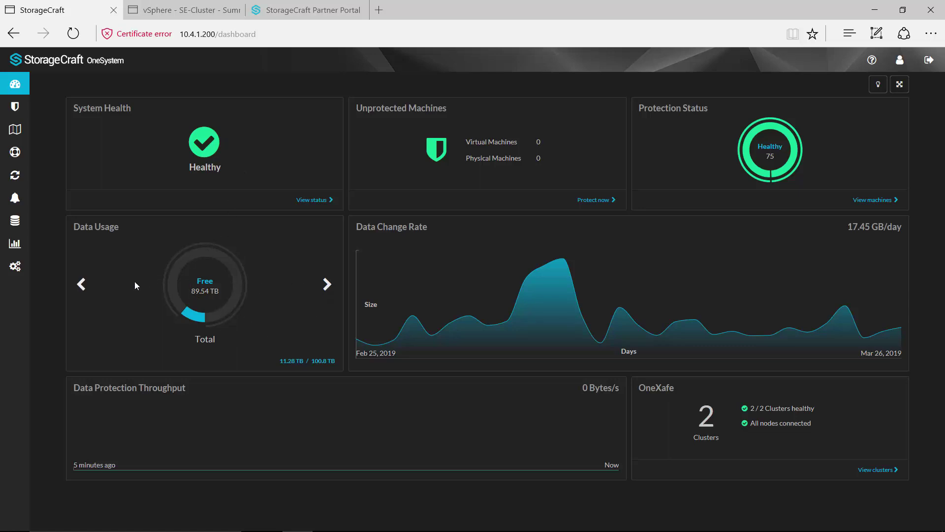
click(326, 284)
click(326, 285)
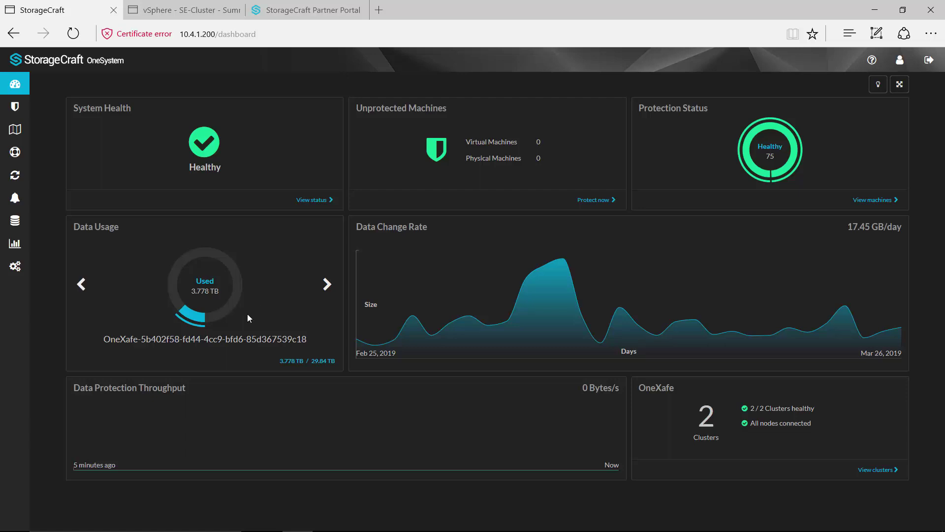
mouse_move(183, 276)
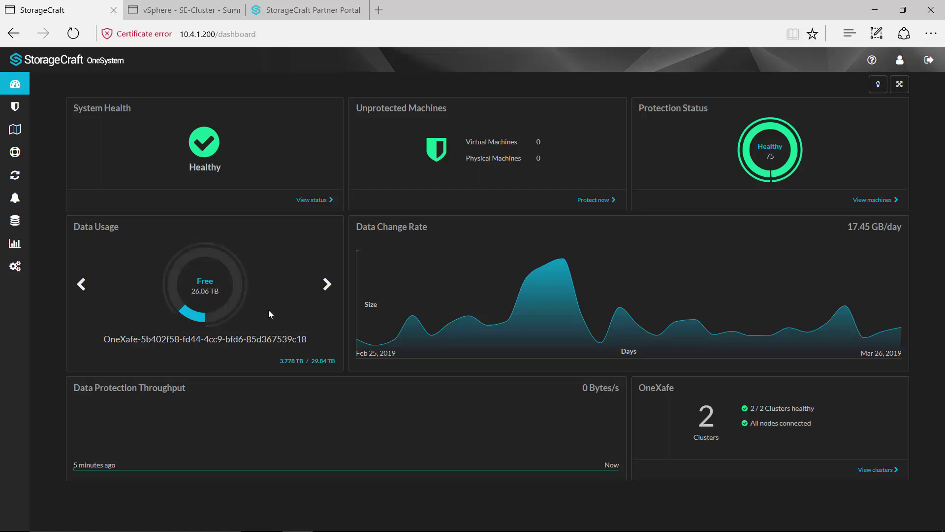
click(326, 290)
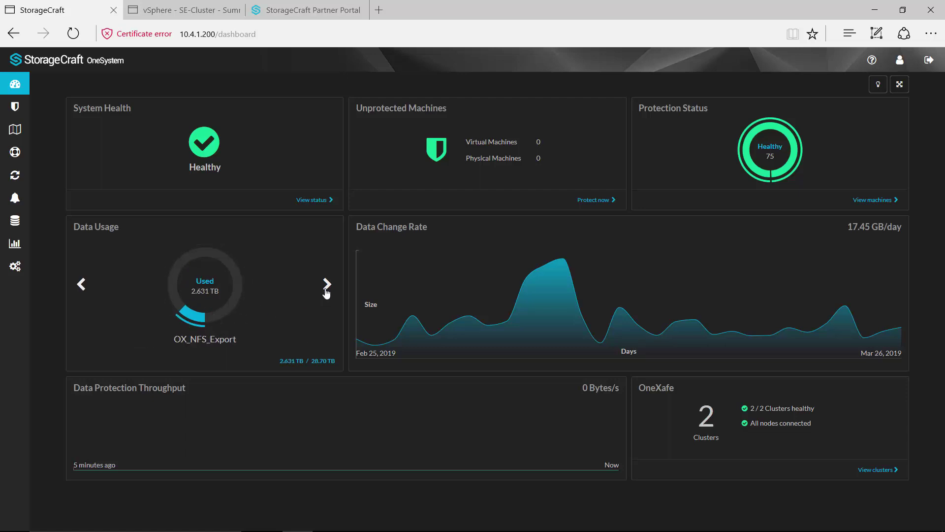
click(326, 290)
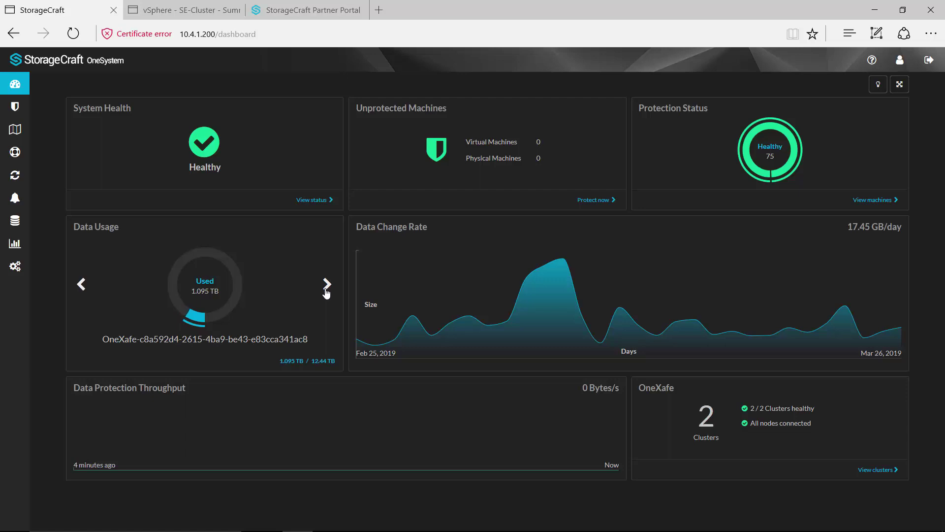
click(326, 290)
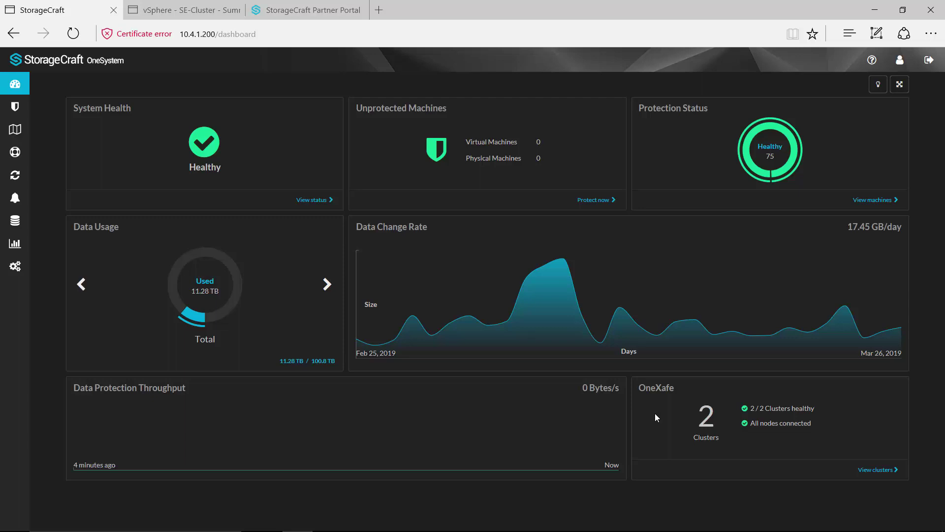
Open the OneXafe clusters page and list the eight NFS and SMB shares.
click(888, 470)
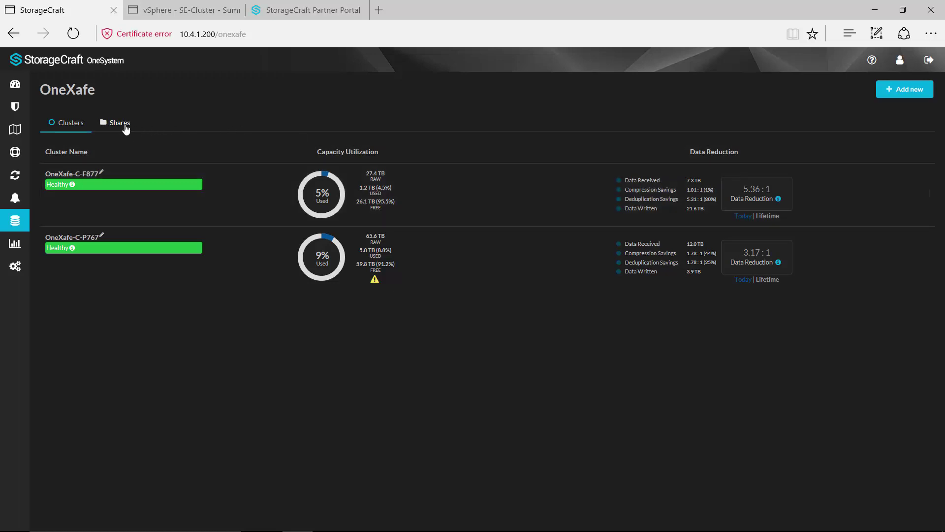
click(123, 125)
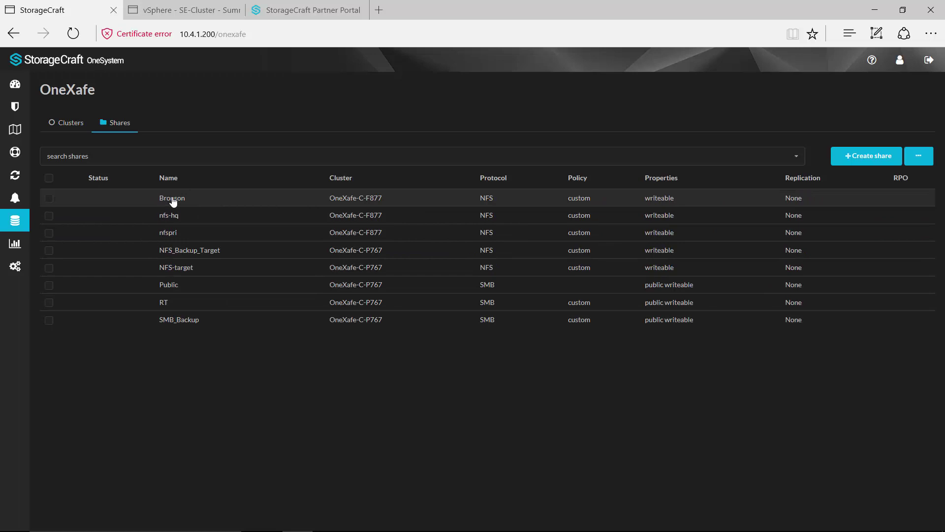
Set up replication of SMB_Backup to target cluster OneXafe-C-F877, then close the Replicate Share(s) dialog.
click(49, 320)
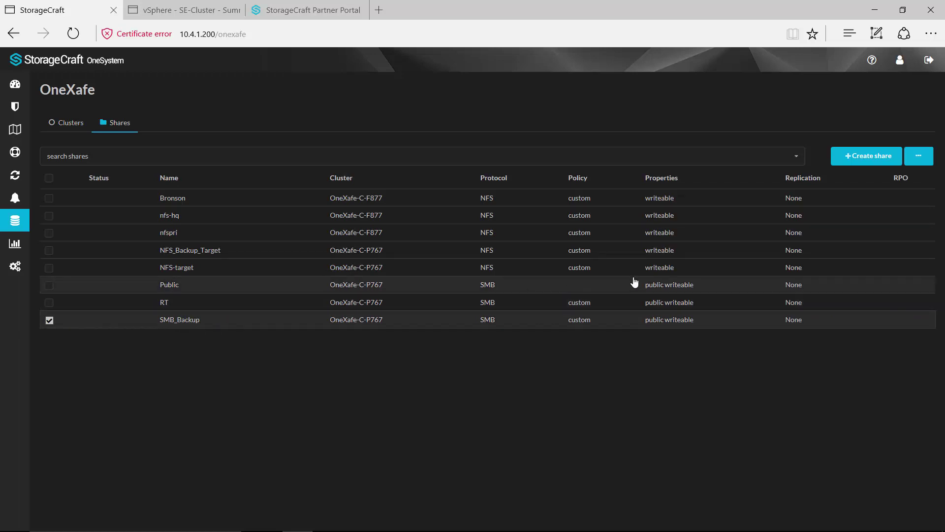
click(918, 157)
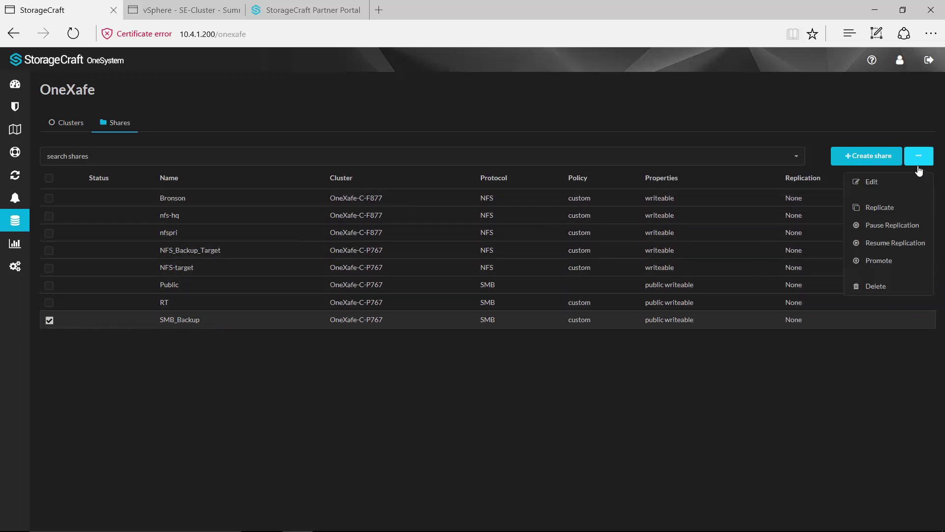
click(861, 208)
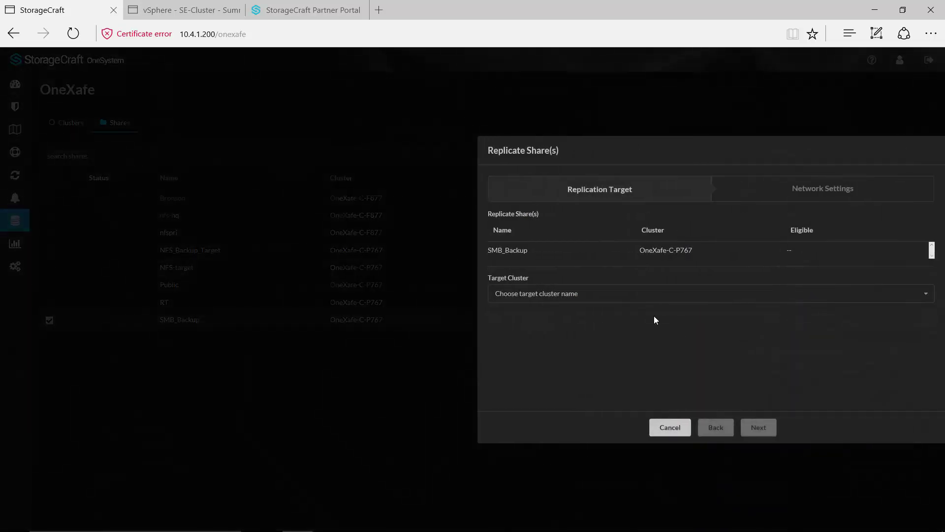
click(925, 294)
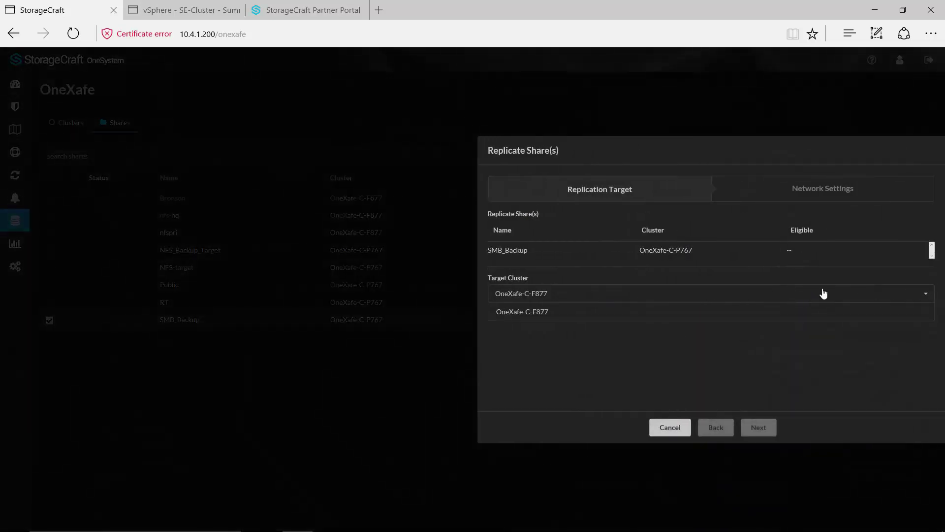
click(555, 313)
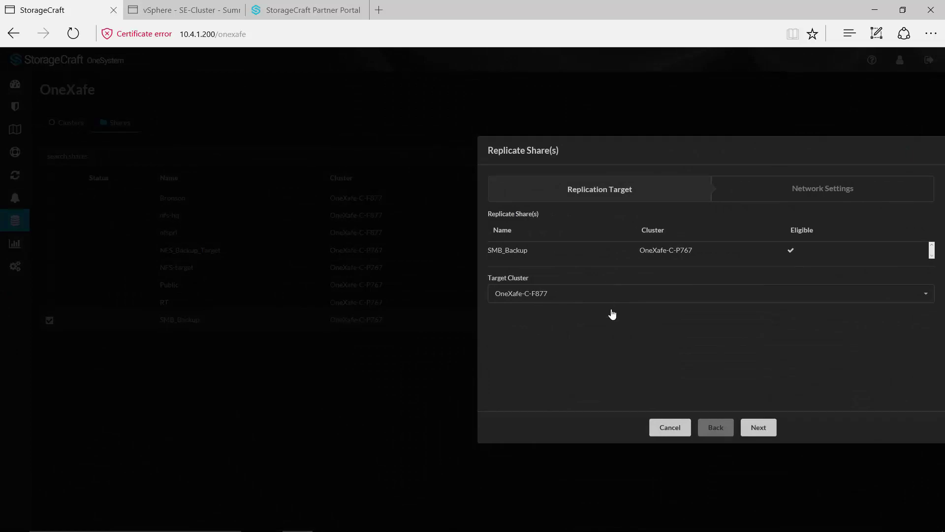
click(756, 427)
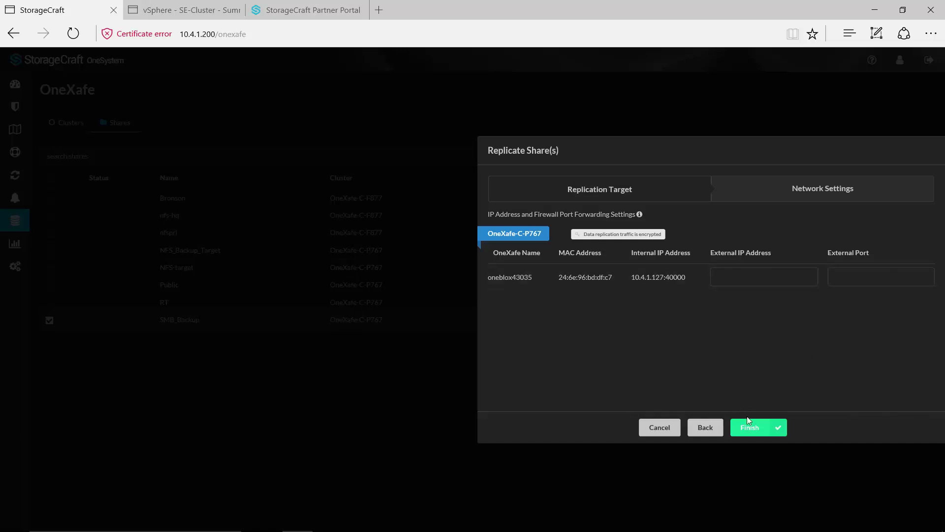
click(660, 427)
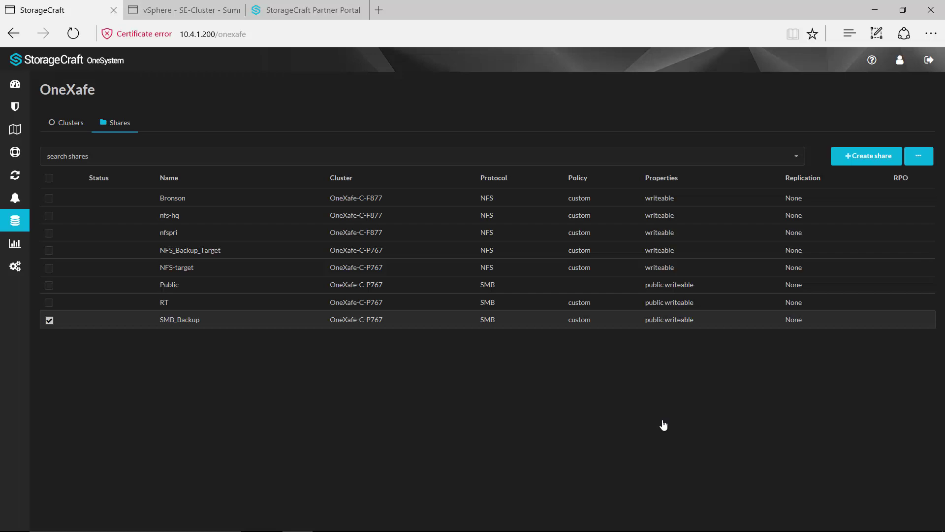
Go back from the OneXafe shares list to the dashboard.
click(16, 84)
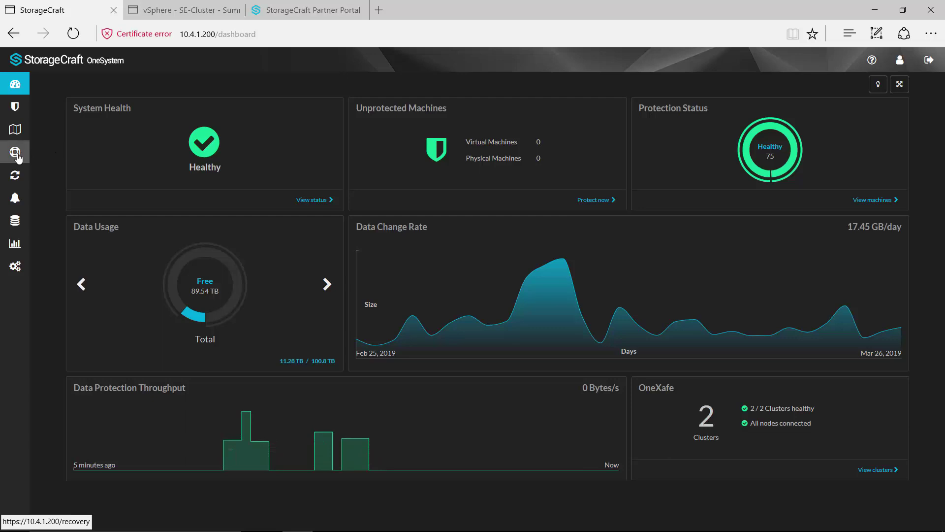
Open System Recovery, search machines for '2012' and choose SRV-2012R2-VM003.
click(50, 154)
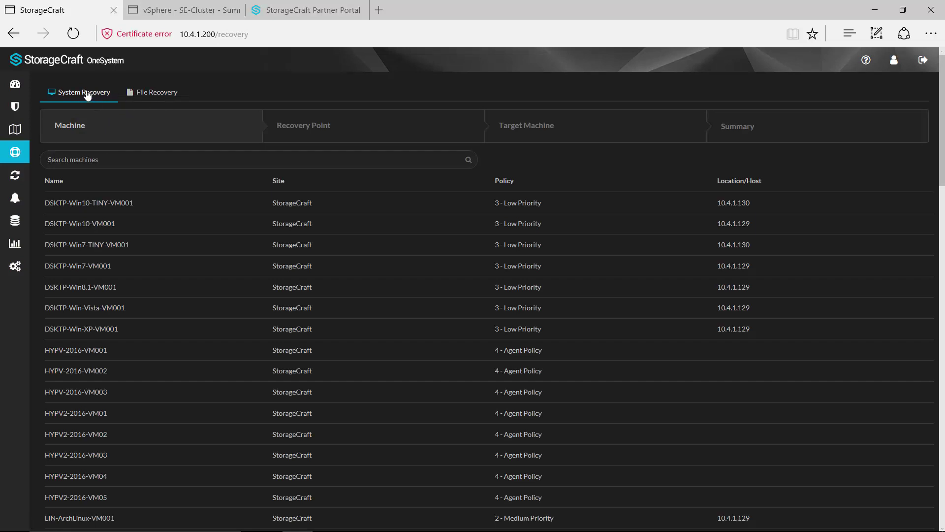
click(111, 159)
text(2-01)
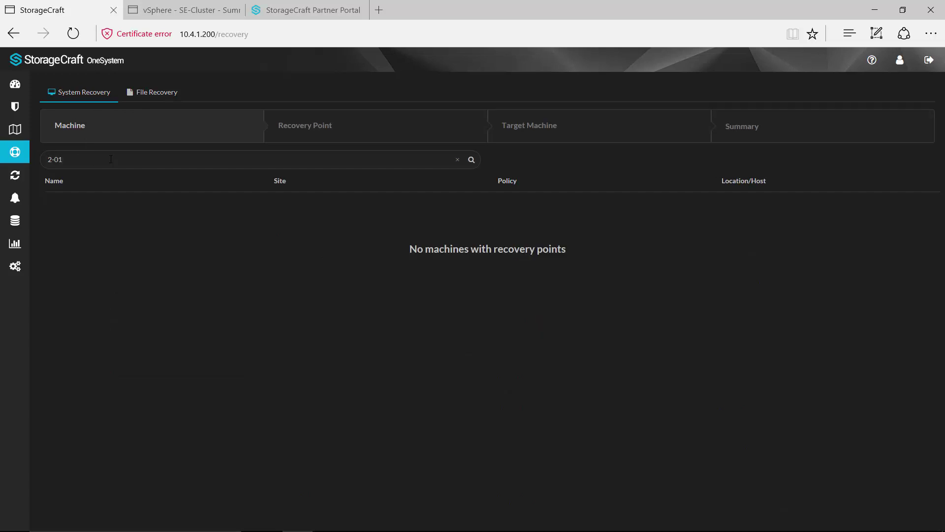
key(BackSpace)
key(BackSpace)
key(BackSpace)
text(012)
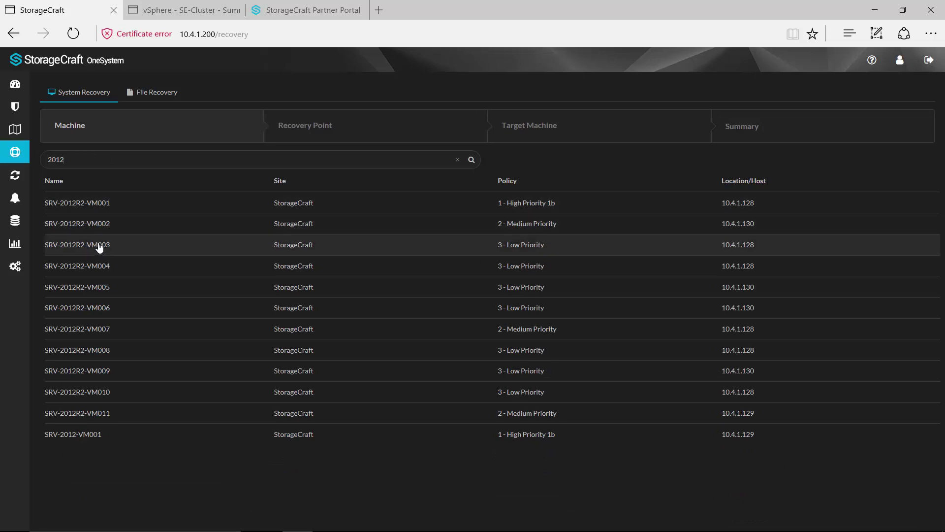
click(98, 245)
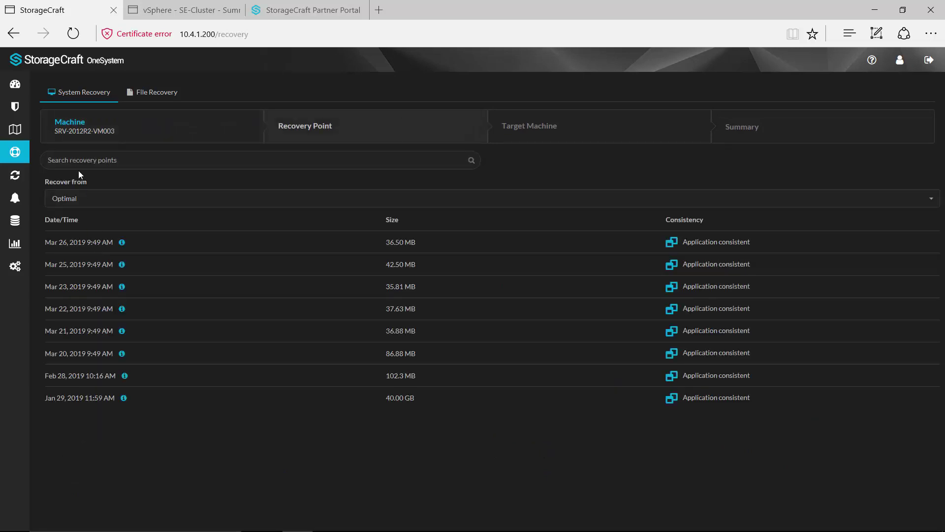
Pick the Mar 26, 2019 9:49 AM recovery point and name the recovery VM A105.
click(89, 246)
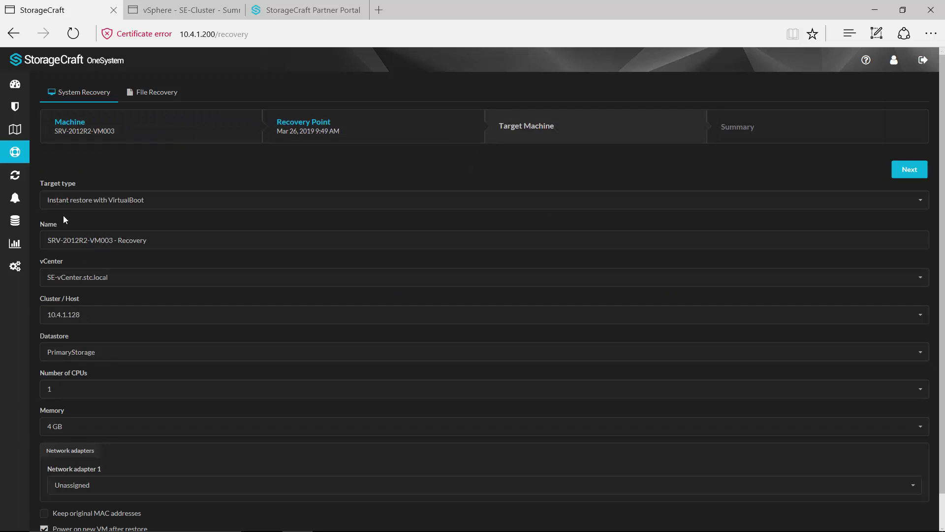
drag(48, 240, 151, 246)
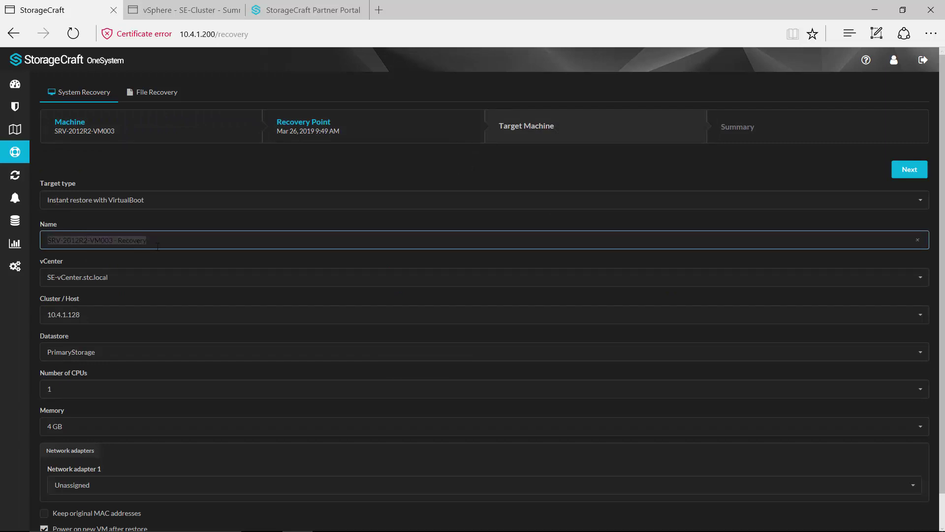
text(A105)
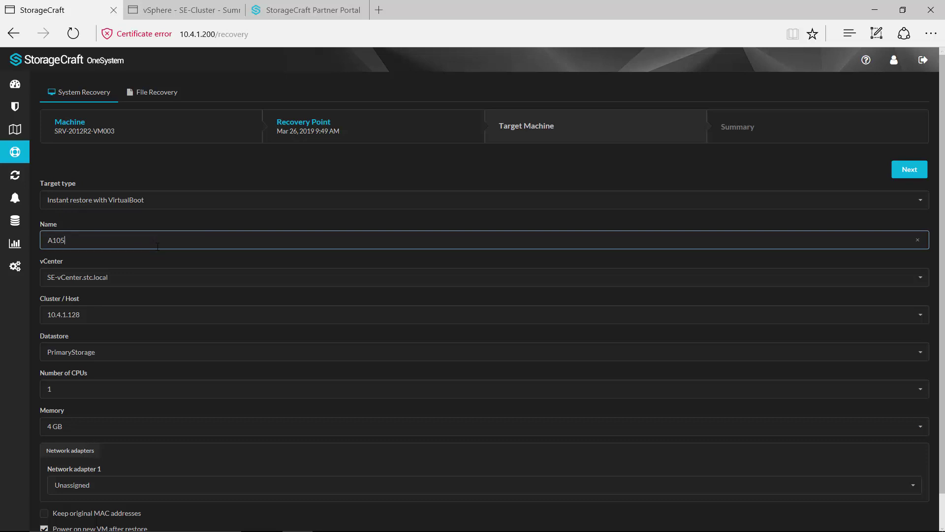
scroll(126, 287, down, 1)
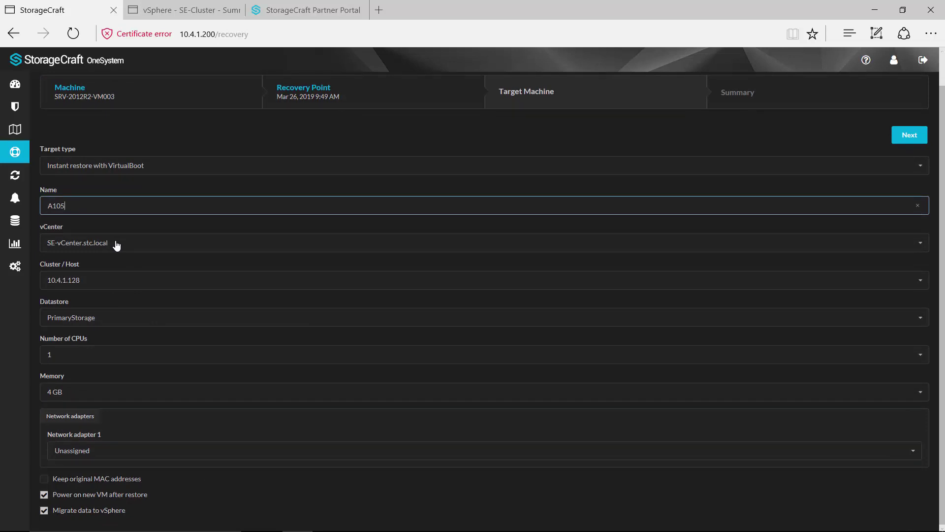
Target vCenter SE-vCenter.stc.local, cluster SE-Cluster2 and datastore PrimaryStorage.
click(919, 244)
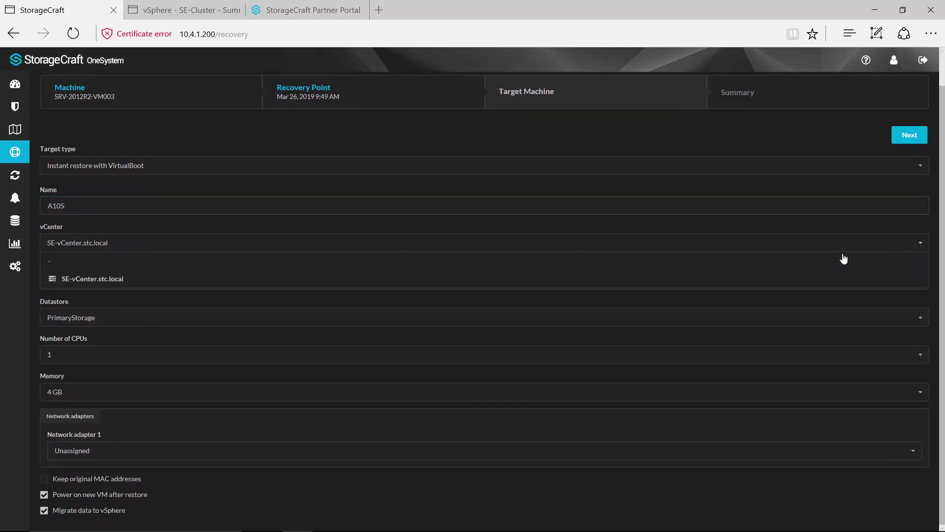
click(97, 279)
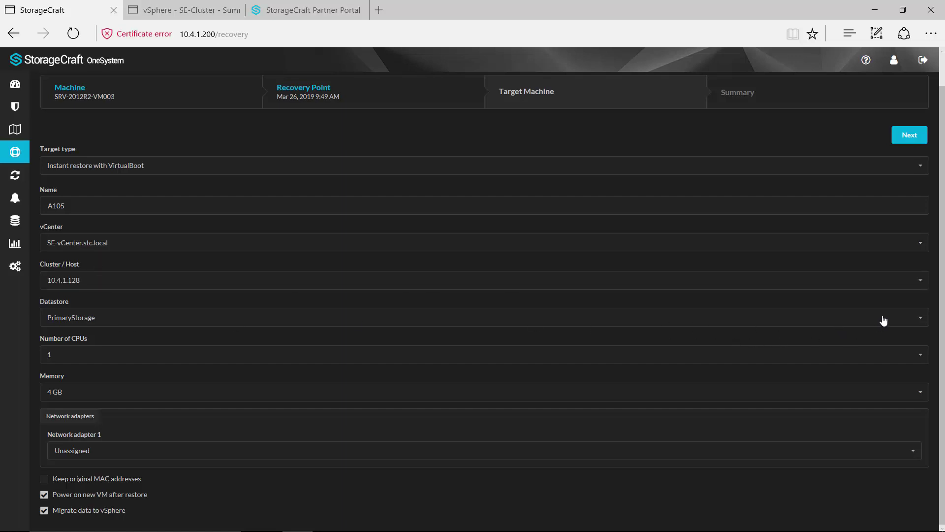
click(924, 285)
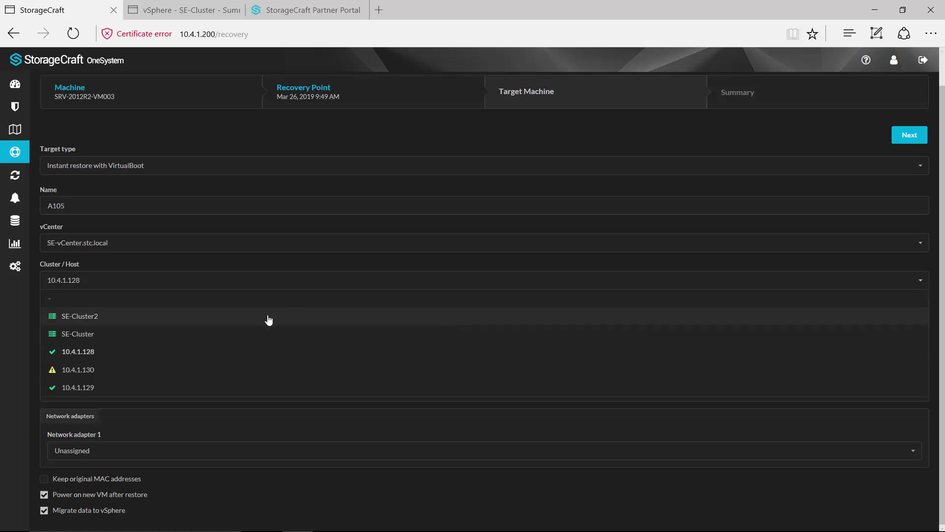
click(78, 316)
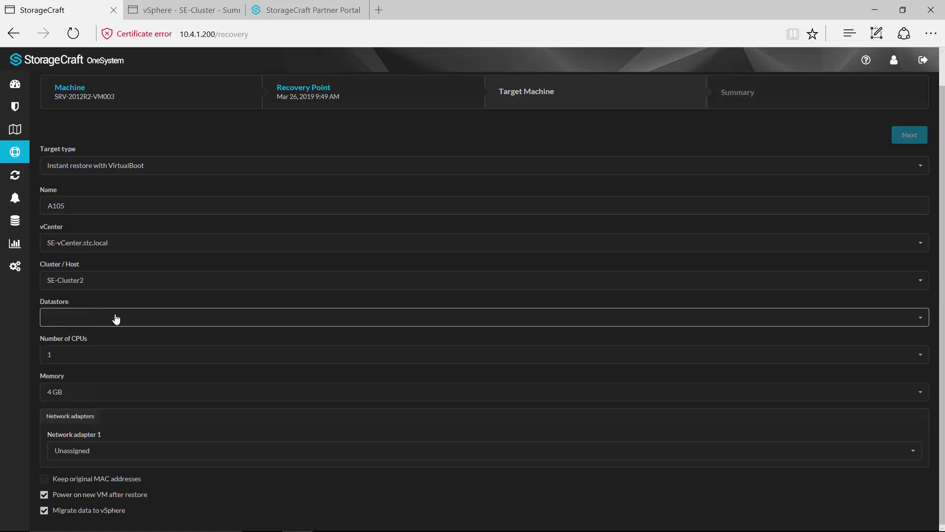
click(924, 323)
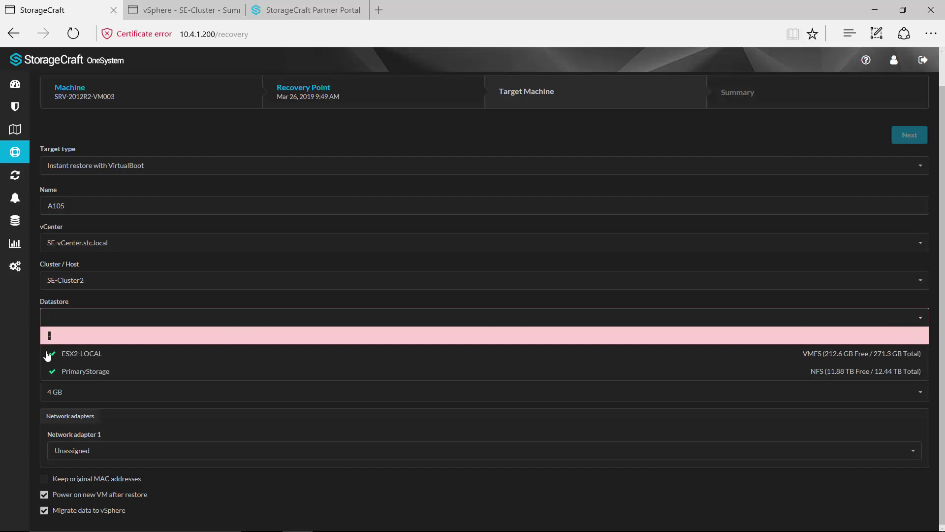
click(99, 371)
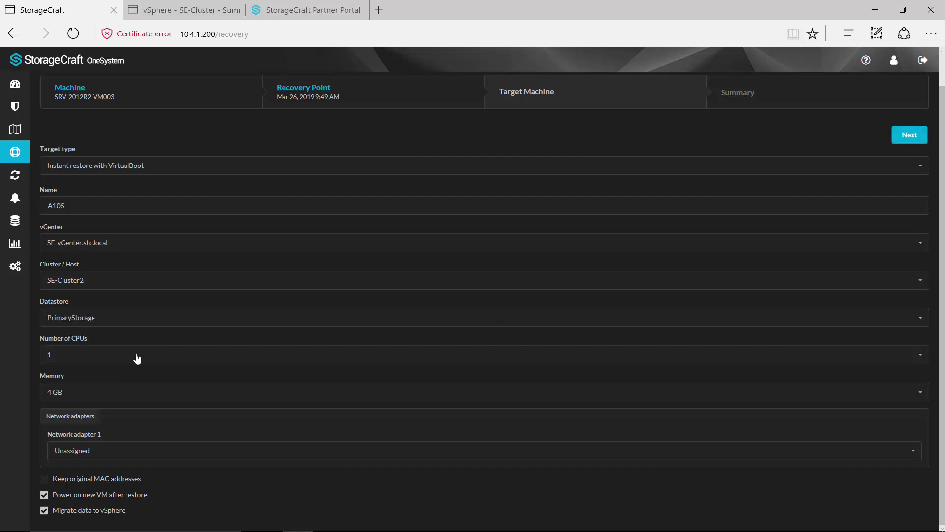
Give the VM 3 CPUs and 4 GB memory, and turn off Migrate data to vSphere.
click(920, 359)
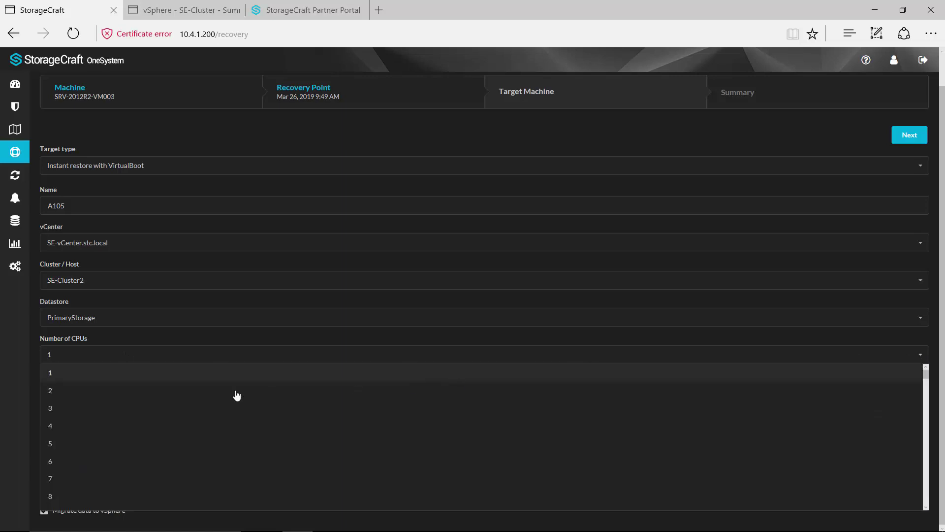
click(73, 407)
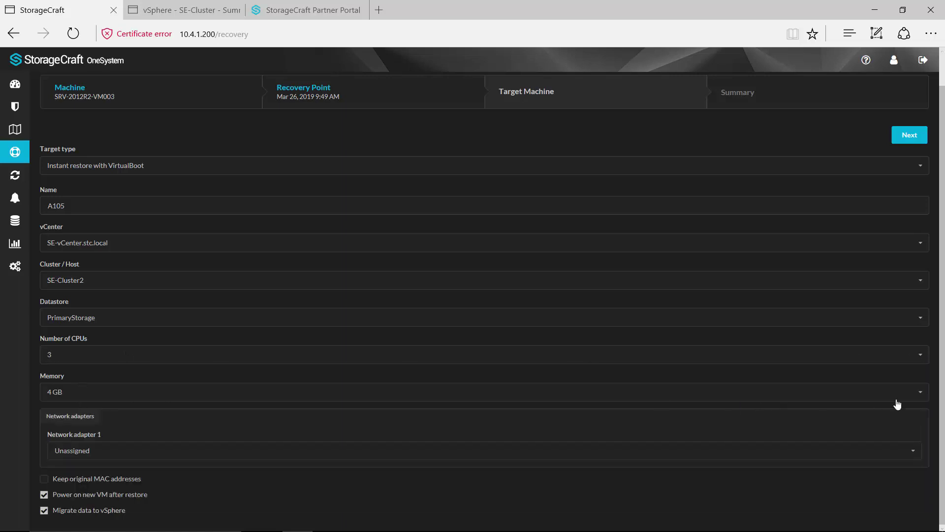
click(918, 393)
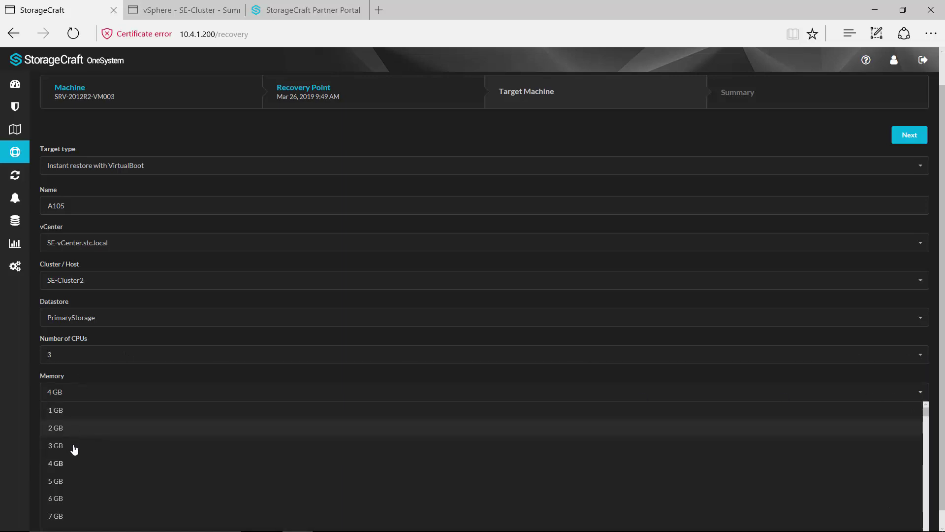
click(74, 396)
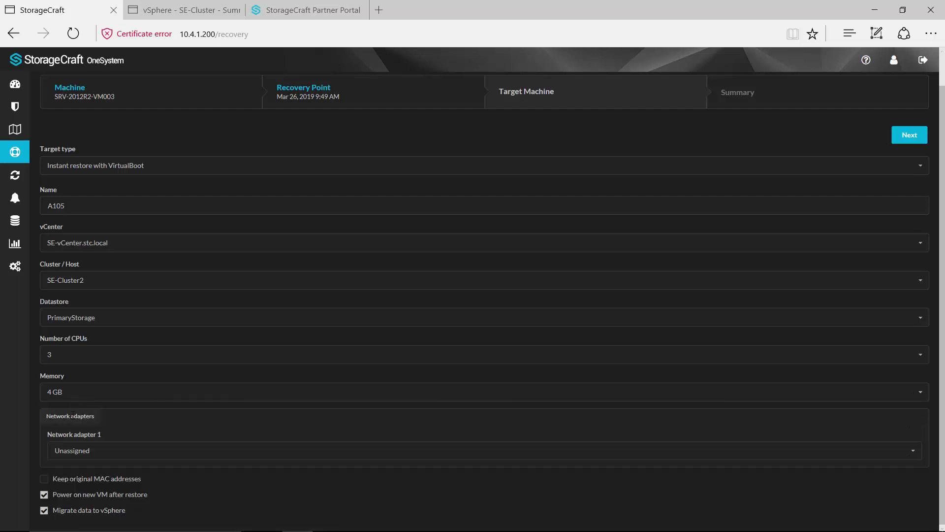
click(44, 511)
Confirm the Summary and recover the machine as A105, then switch to vSphere Client.
click(909, 134)
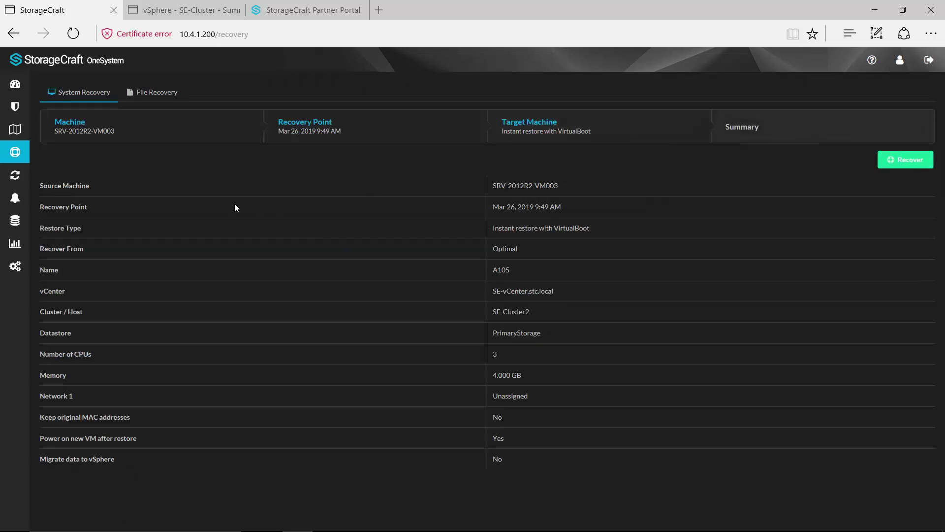
click(918, 159)
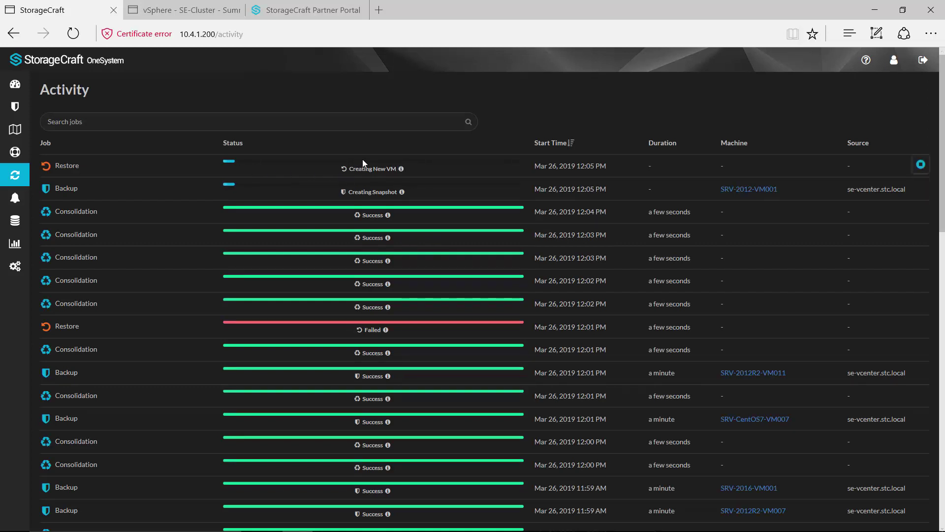
click(183, 12)
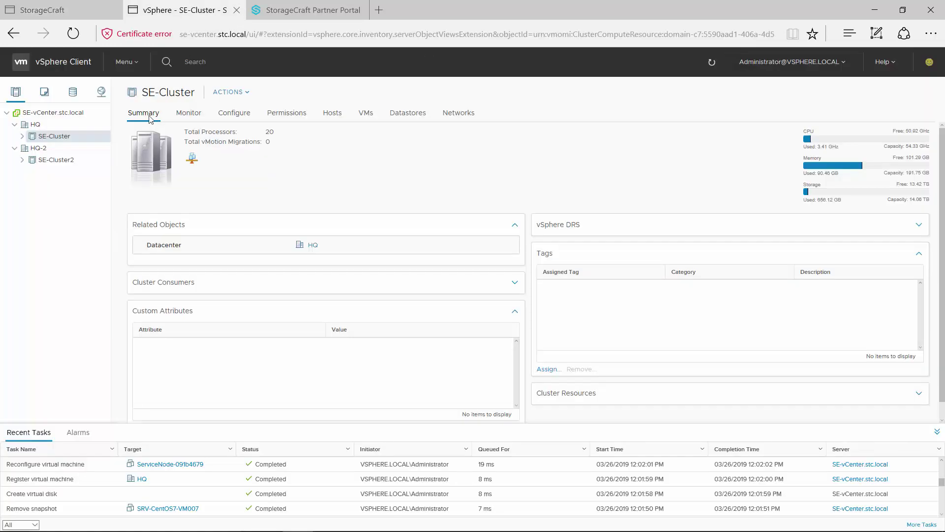
Select A105 under SE-Cluster2 and launch its web console, then return to StorageCraft OneSystem.
click(22, 160)
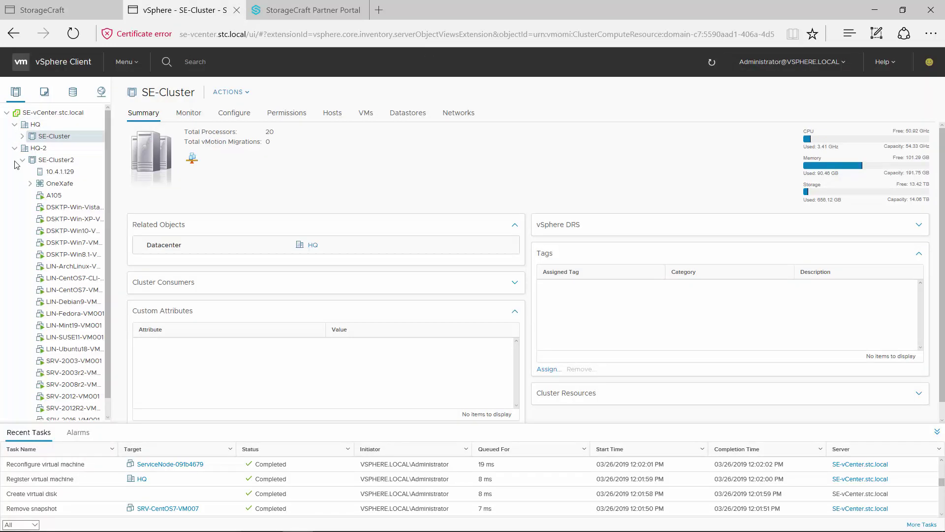
click(55, 197)
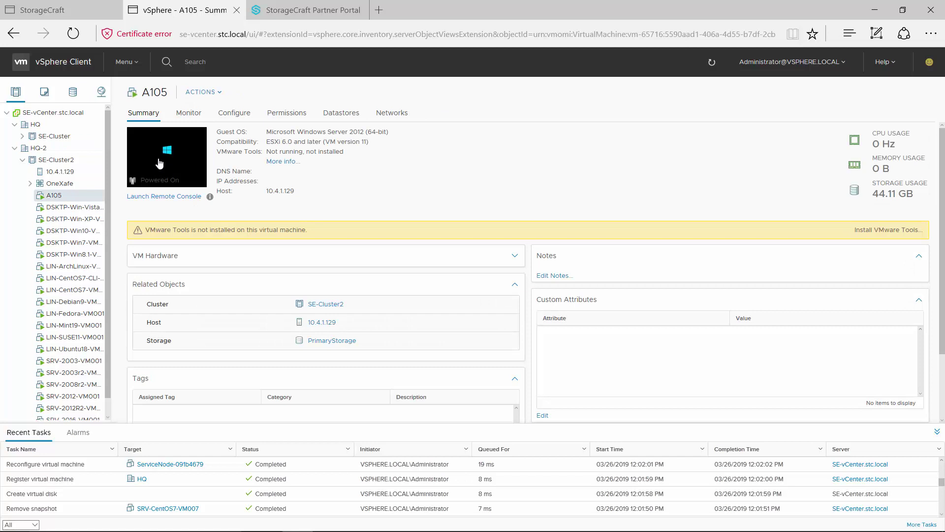
click(162, 163)
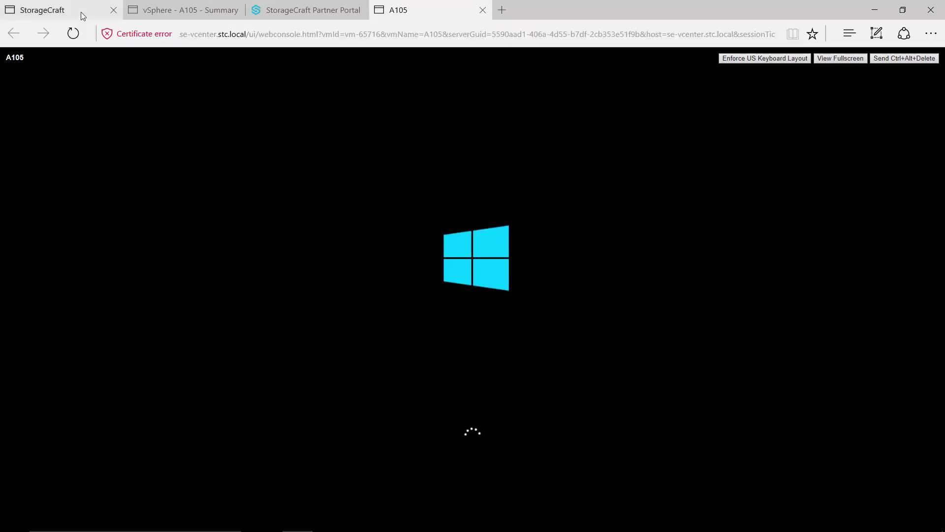
mouse_move(81, 12)
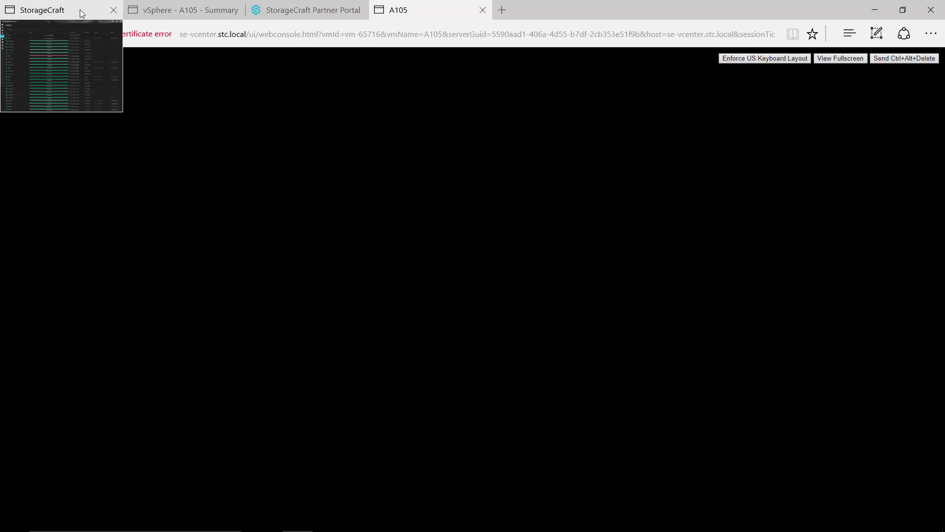
click(80, 10)
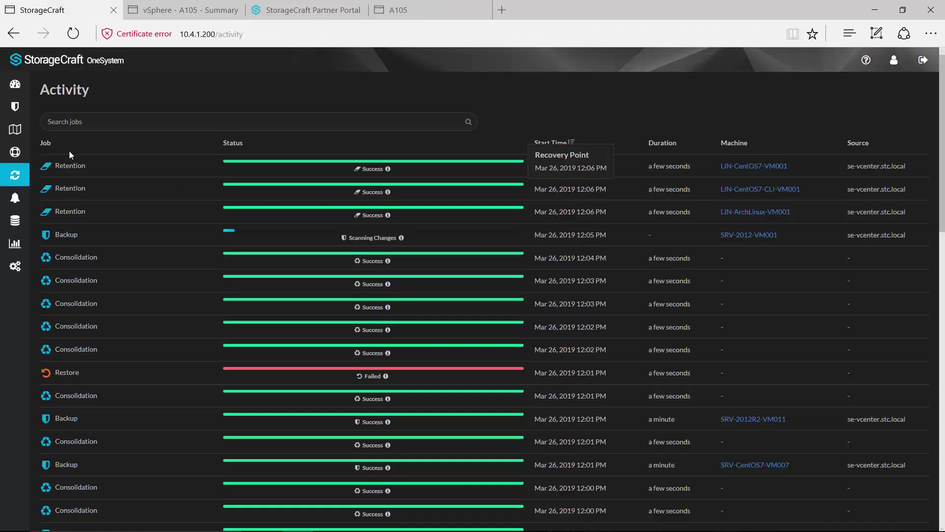
Select unprotected machine A105 and review the assignable policies without saving, then return to the dashboard.
click(16, 85)
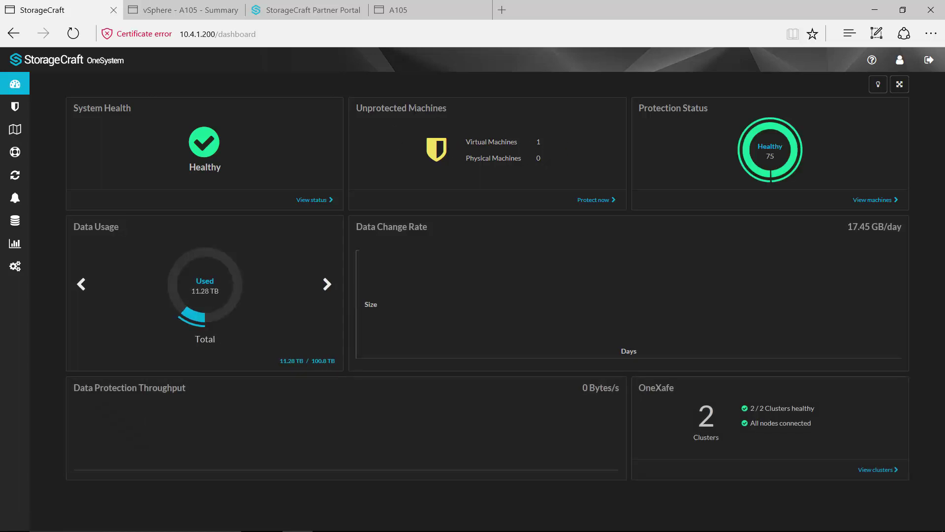
click(594, 199)
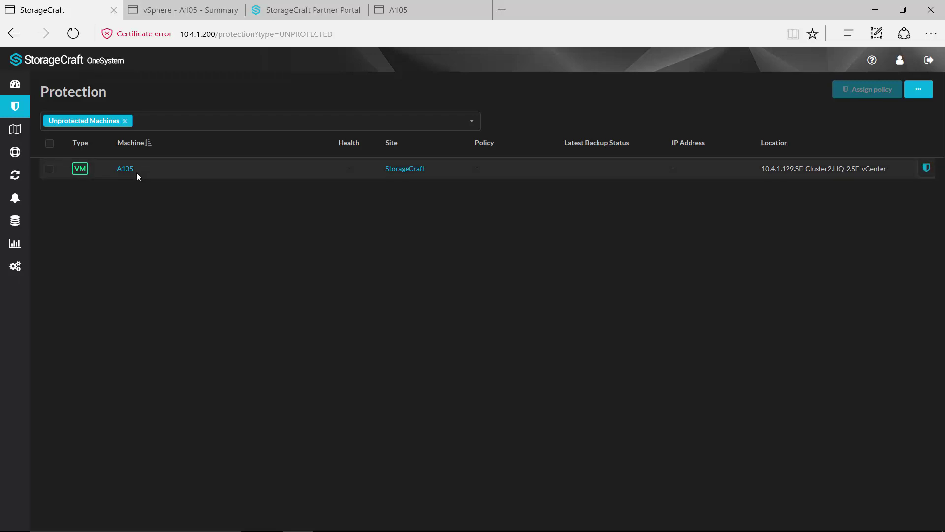
click(49, 169)
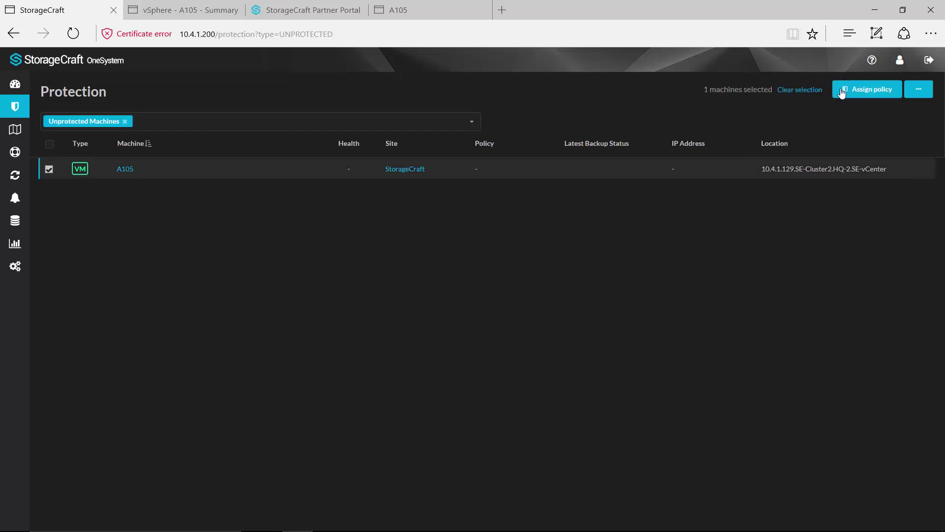
click(867, 89)
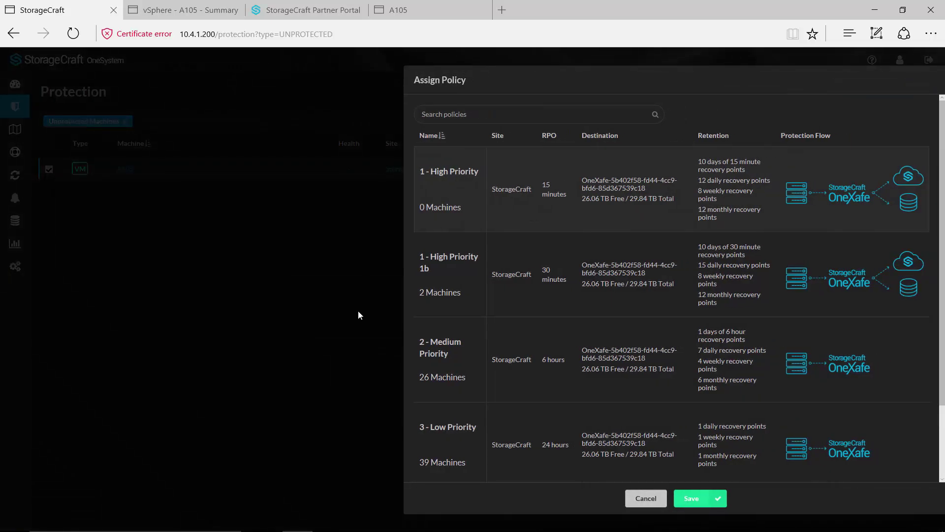
click(645, 498)
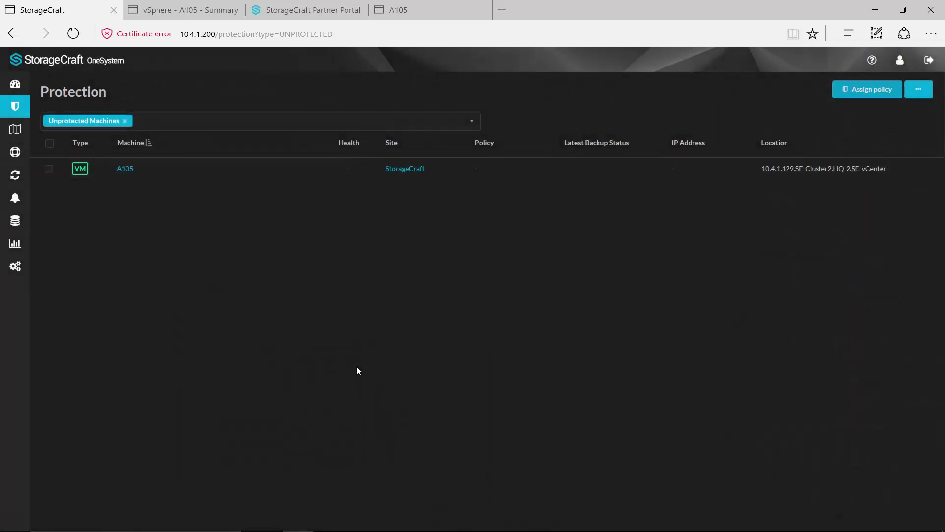
click(12, 88)
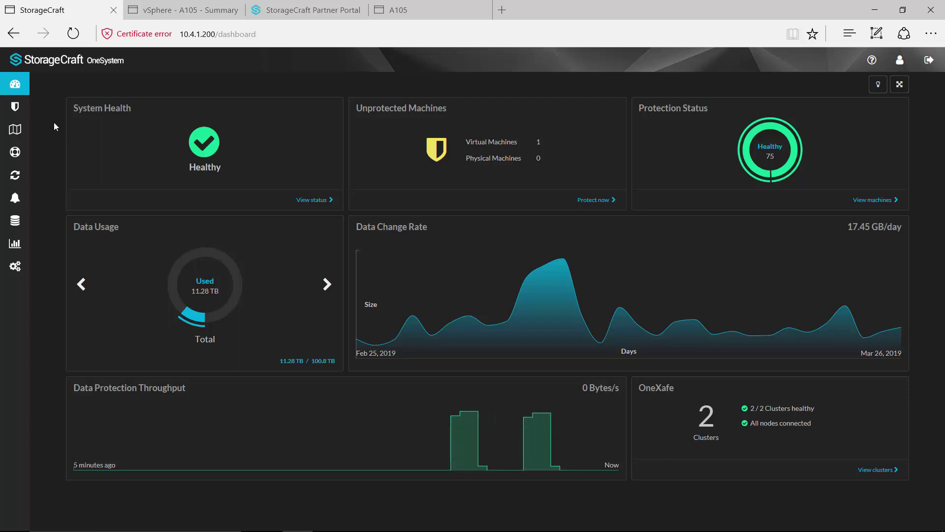
Start a new storage target under Configuration > Storage, preview the StorageCraft Cloud type, then cancel unsaved.
click(24, 272)
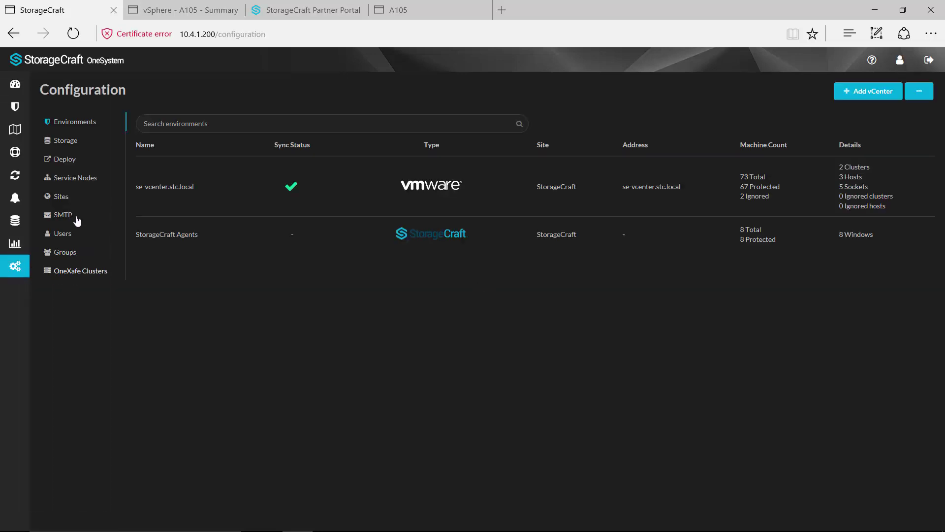
click(75, 140)
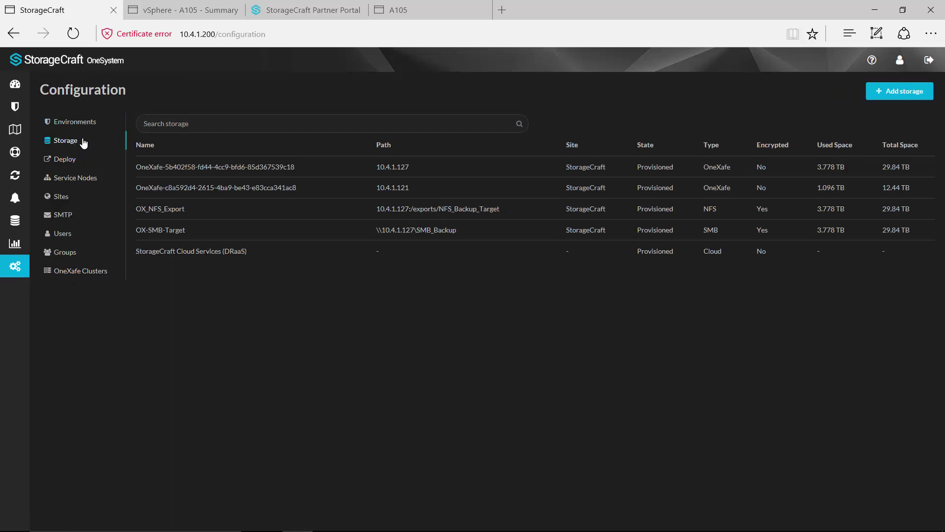
click(893, 96)
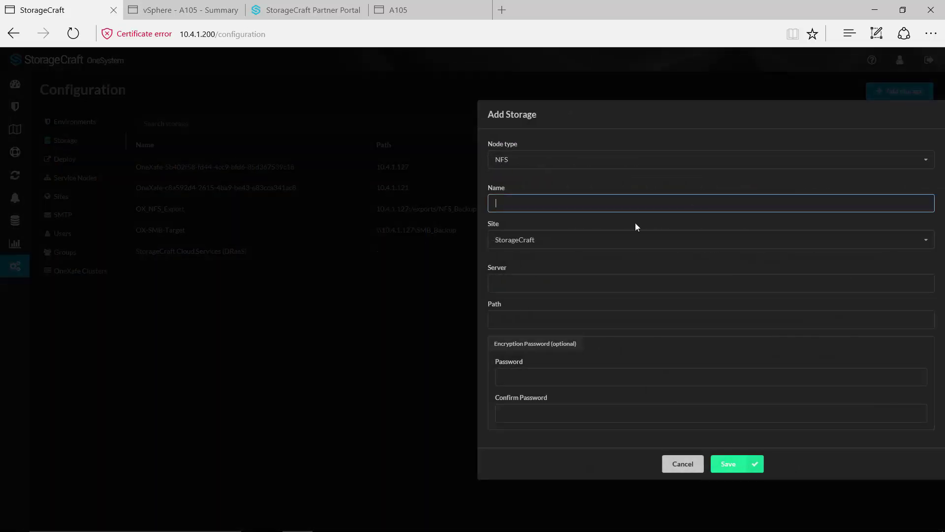
click(927, 241)
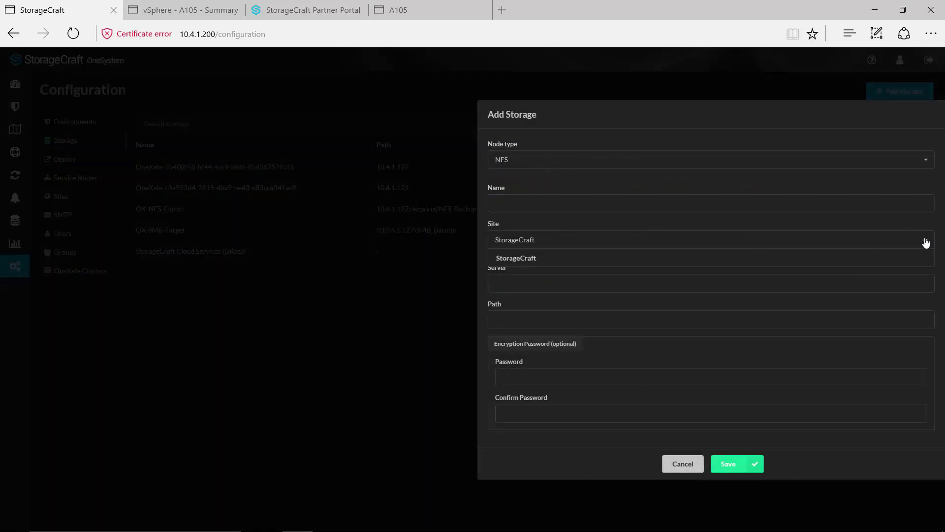
click(918, 161)
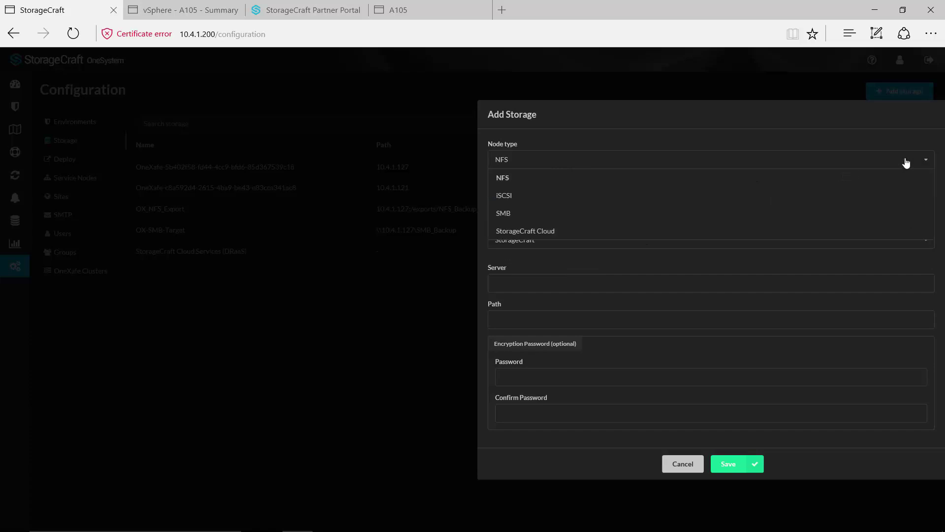
click(552, 231)
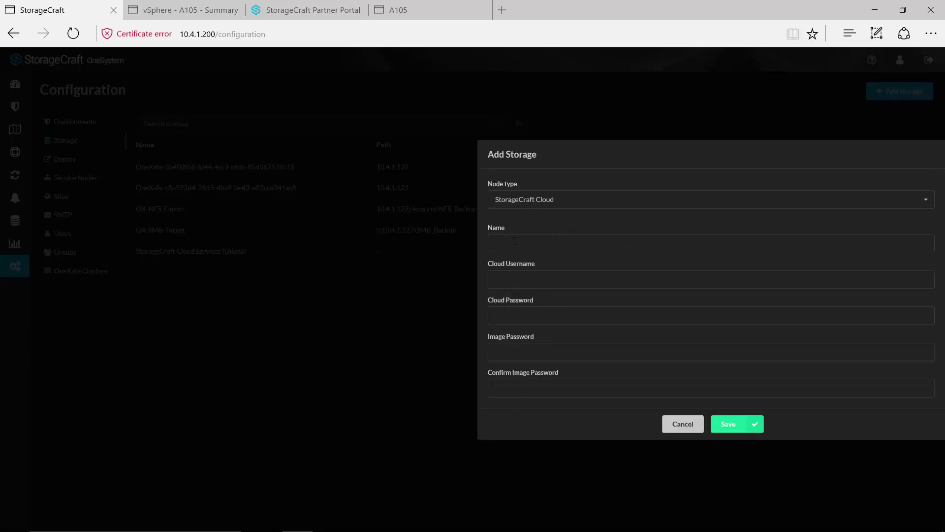
click(687, 426)
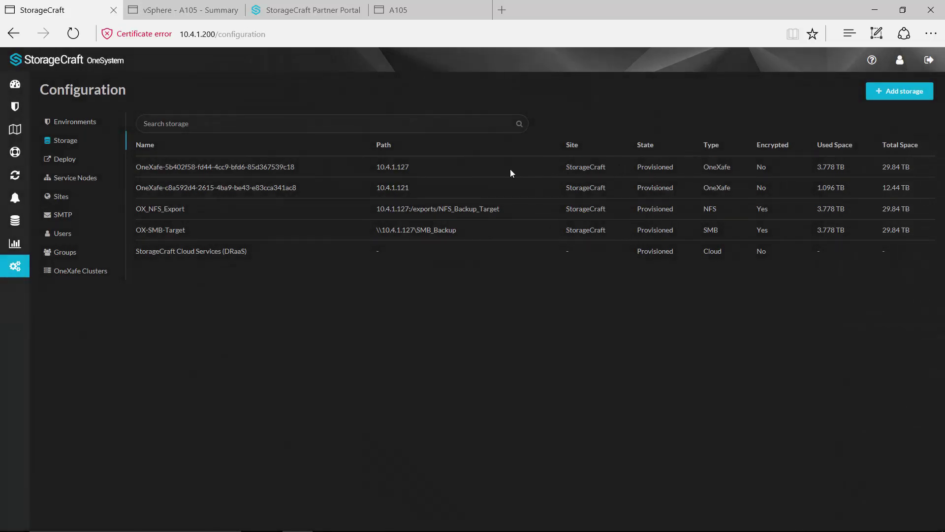
Go to the Policies page listing 1 - High Priority through Agent Policy.
mouse_move(20, 106)
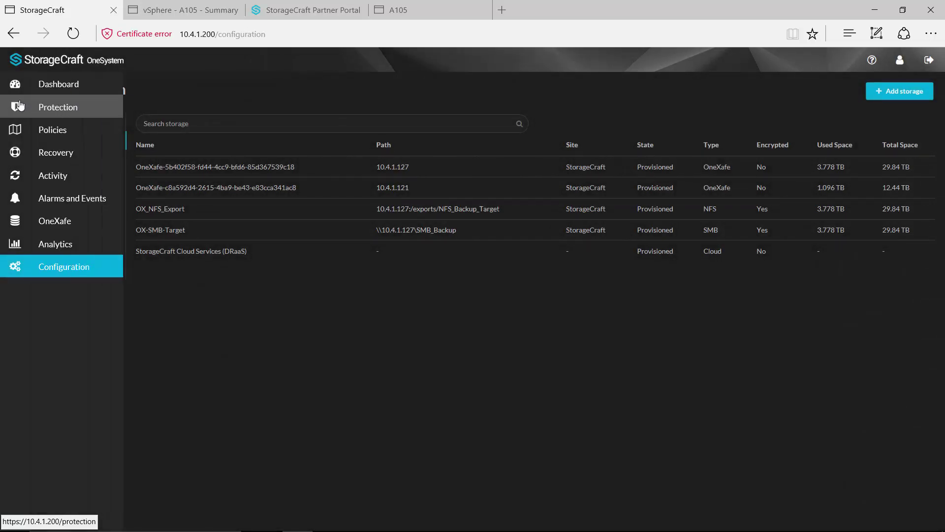
click(16, 128)
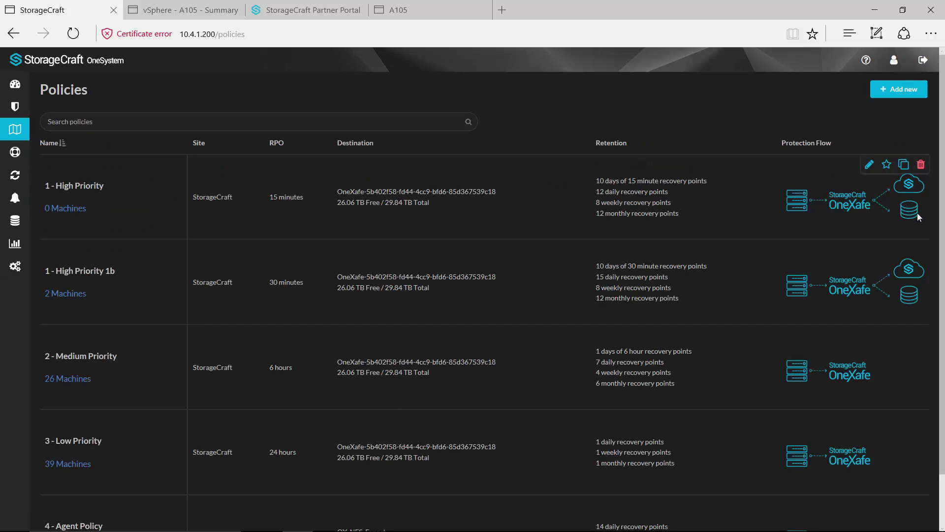
In the Partner Portal's Cloud Accounts tree, select SRV-2012R2-VM001, then SRV-2012R2-VM013.
click(302, 11)
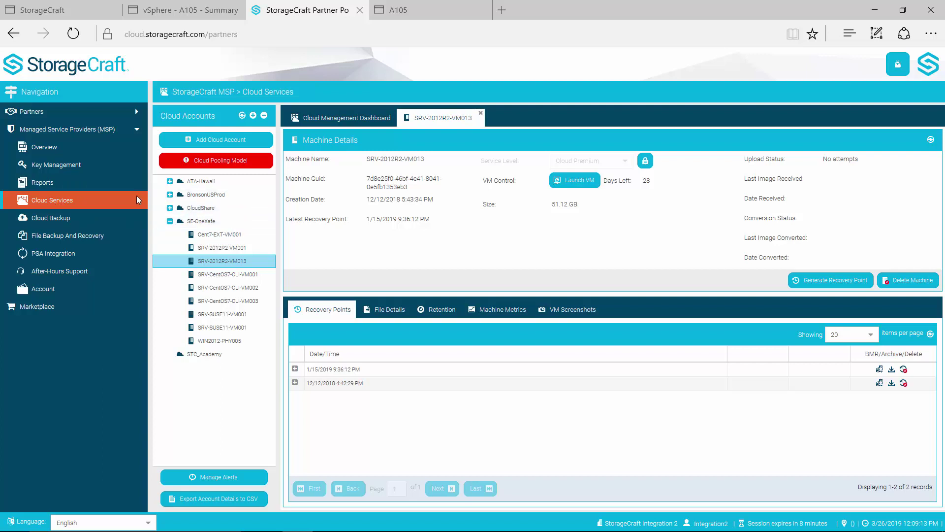
click(217, 247)
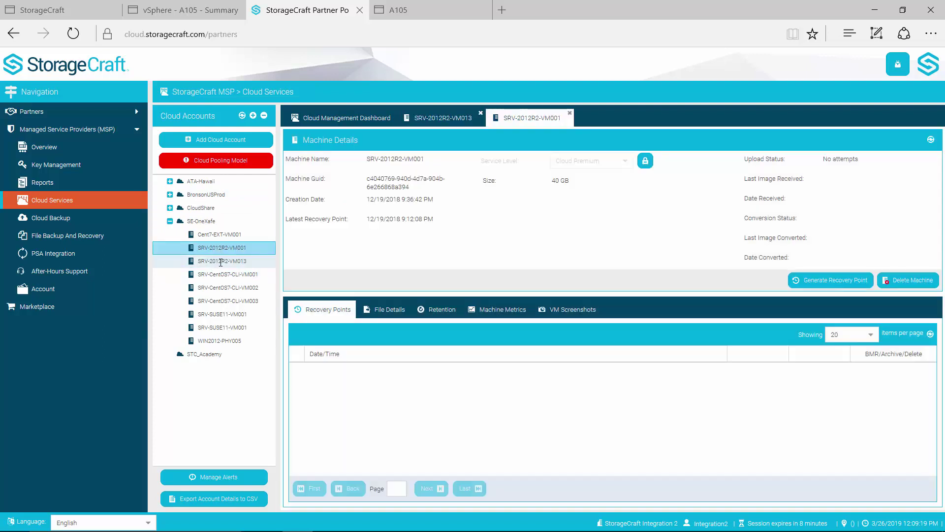
click(220, 262)
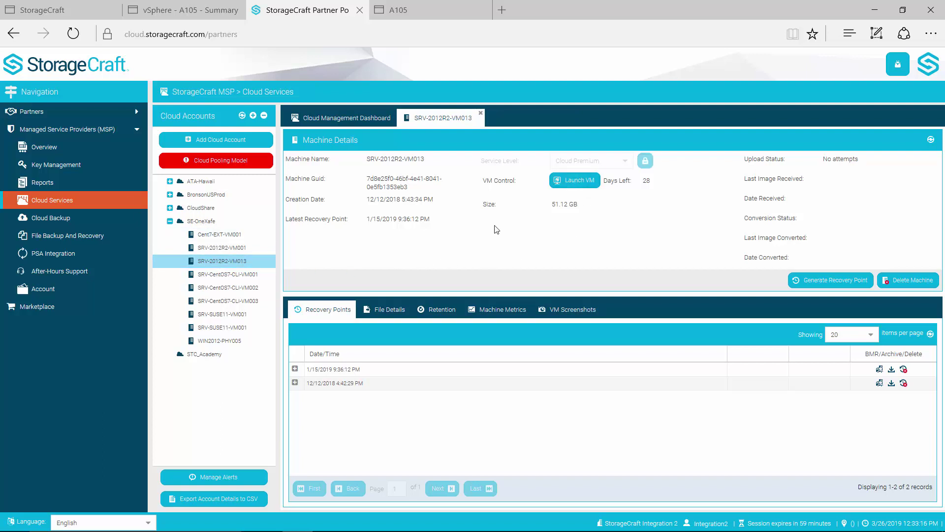
Launch a cloud VM with the image password entered and auto-destroy after 2 days.
click(574, 187)
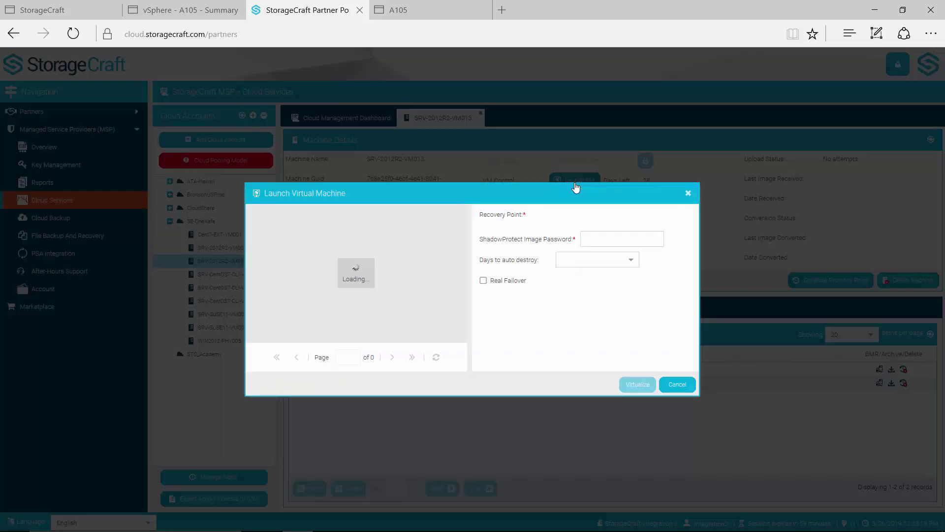
click(617, 238)
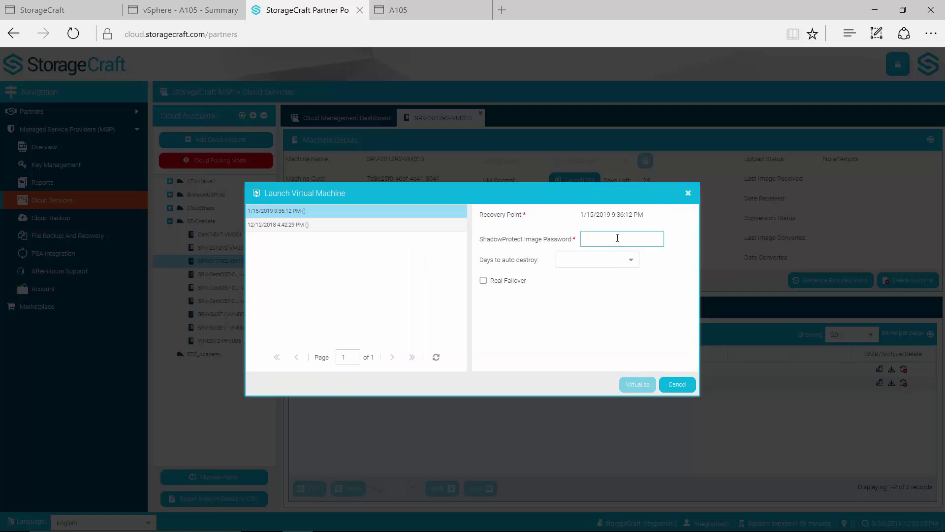
text(password1)
click(631, 261)
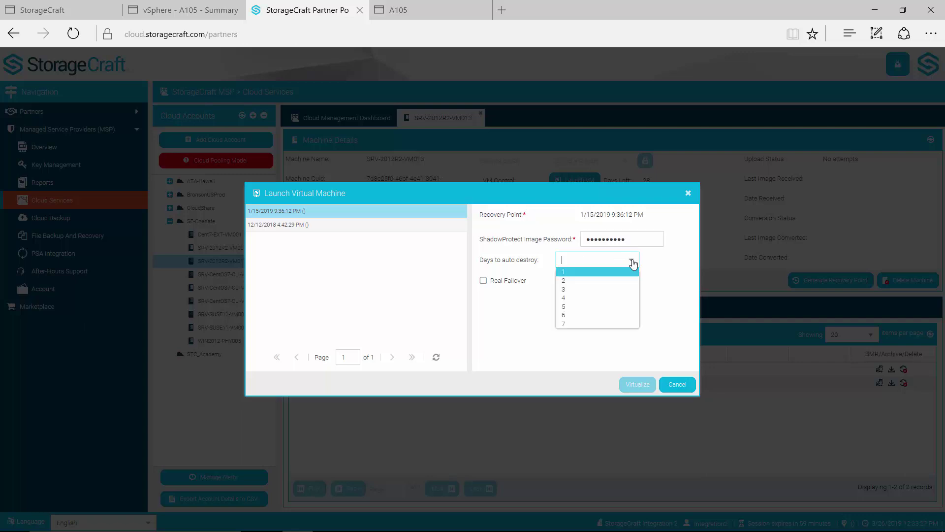
click(595, 281)
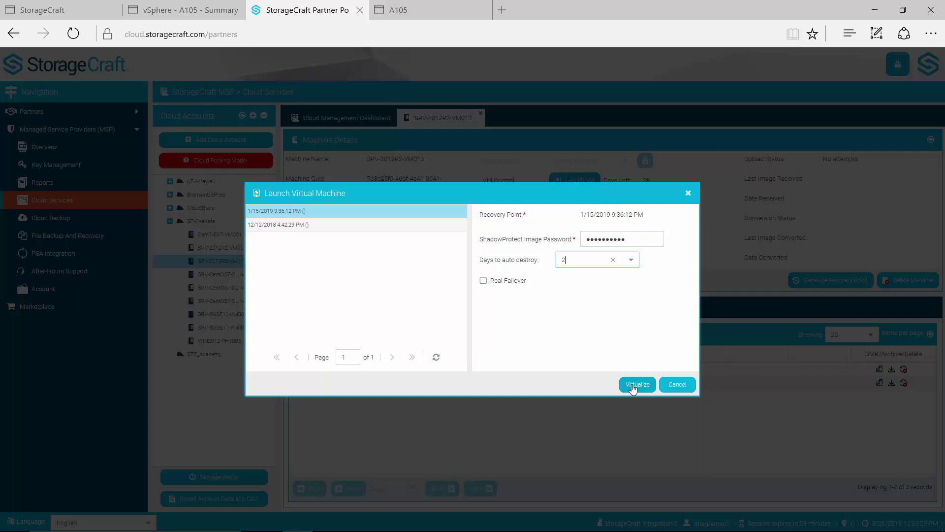
click(634, 386)
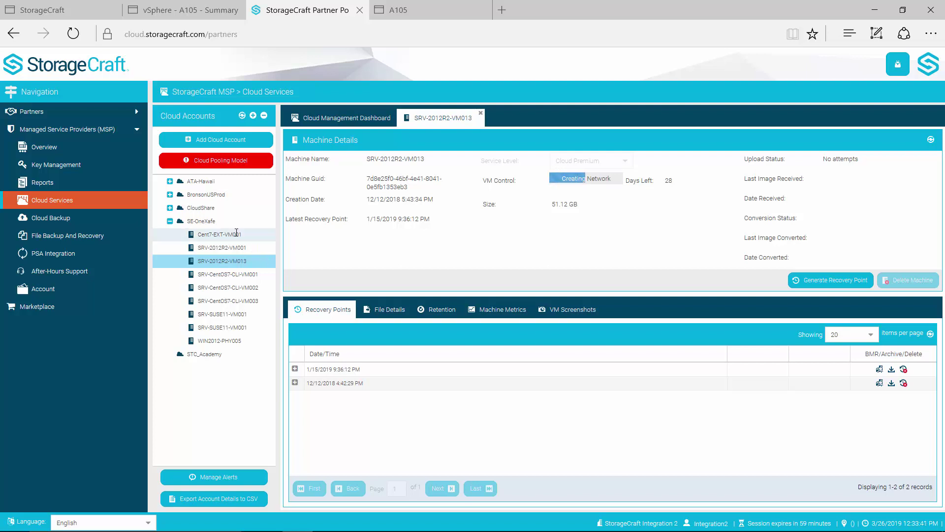
Open the second cloud account's Networking settings and view its OpenVPN and Firewall WAN IP tabs.
click(205, 195)
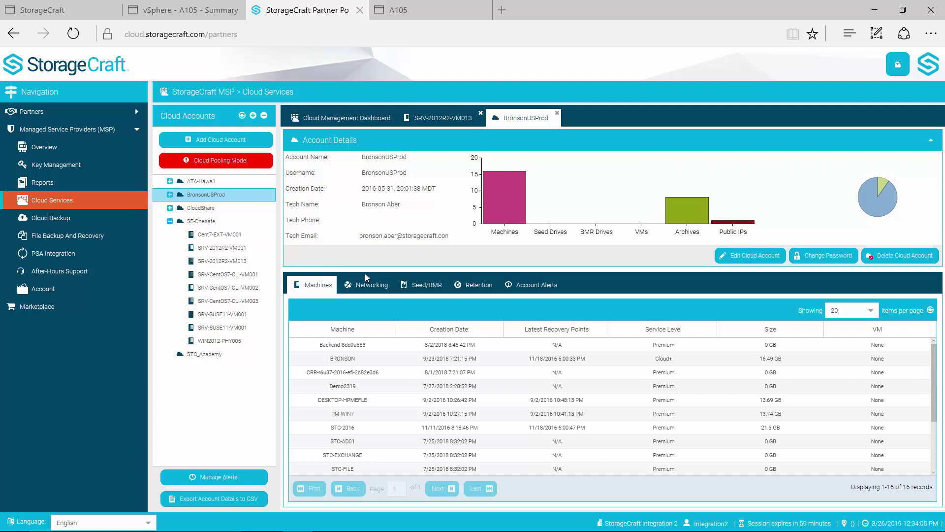
click(367, 288)
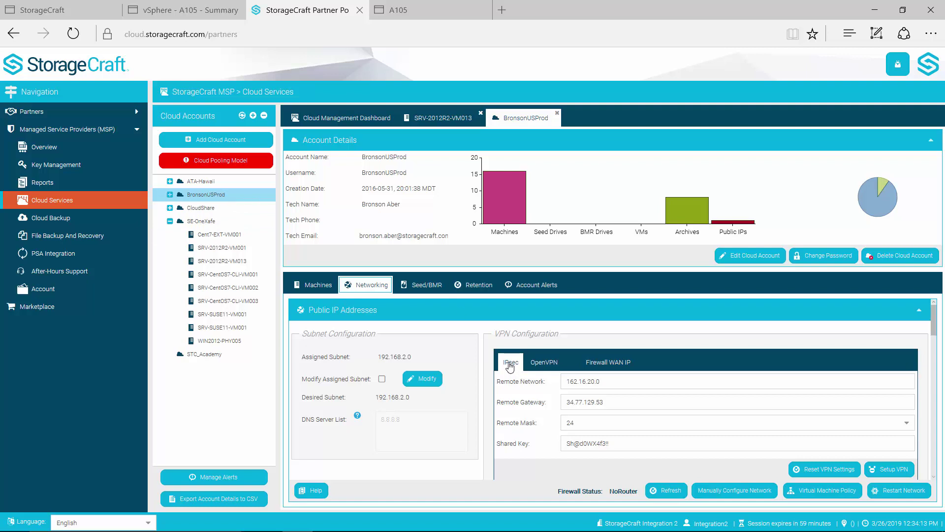
click(542, 363)
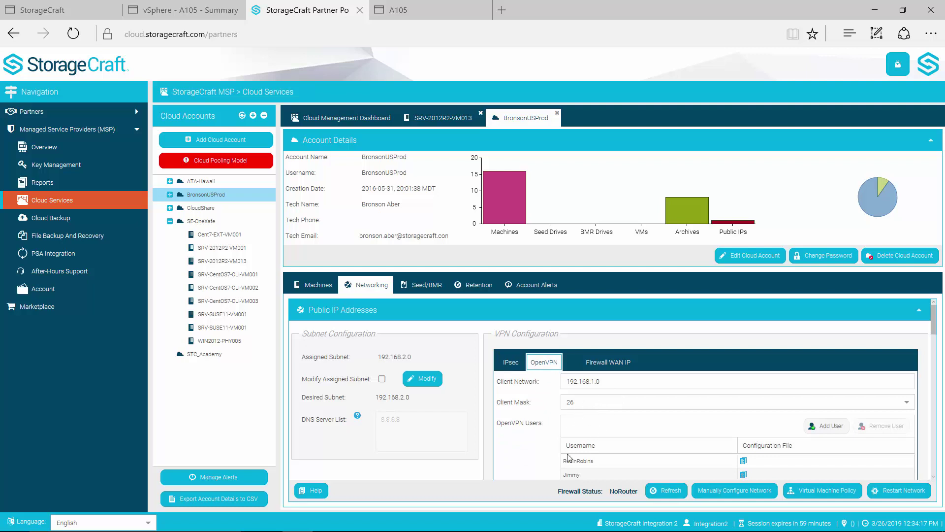
click(624, 368)
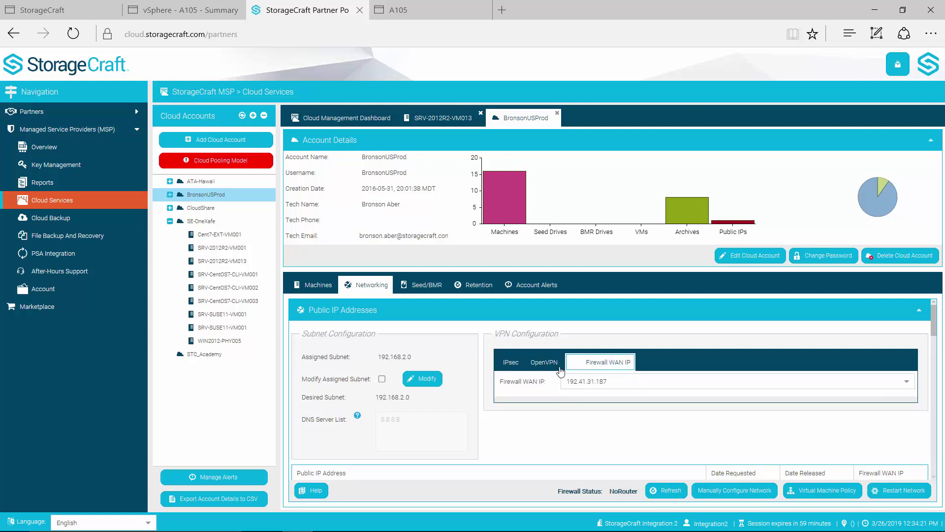
click(819, 493)
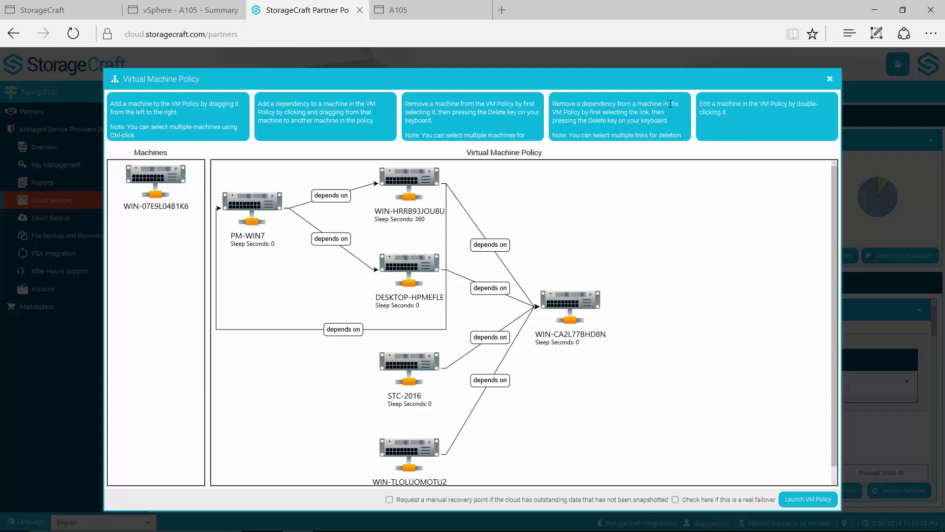
click(830, 80)
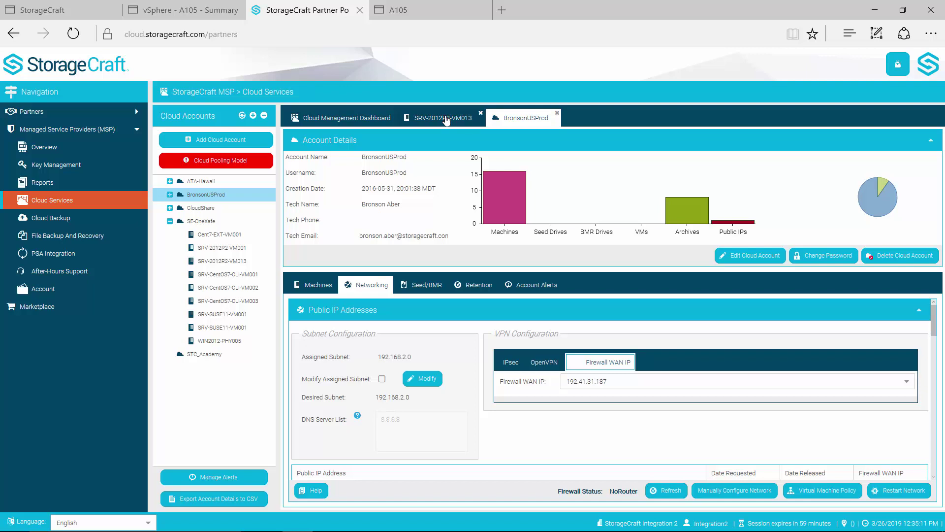
Open SRV-2012R2-VM013's VM console showing Windows booting, then return to the OneSystem tab.
click(447, 120)
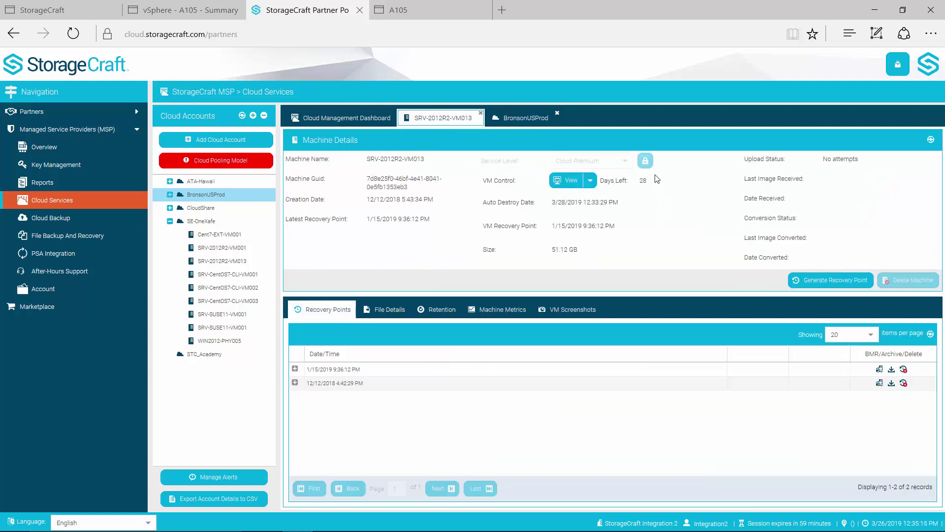
click(570, 182)
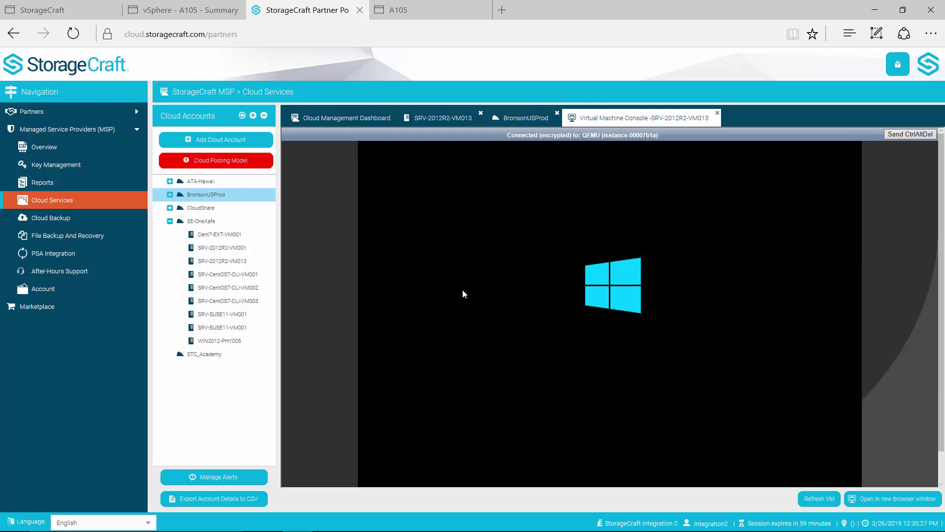
click(82, 11)
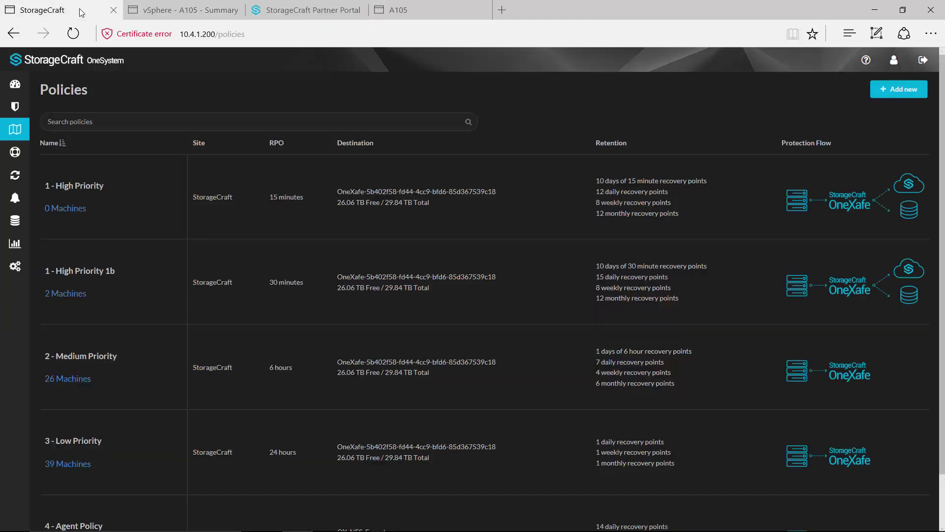
Show the OneSystem dashboard with system health, unprotected machines and 11.29 TB data usage.
click(26, 86)
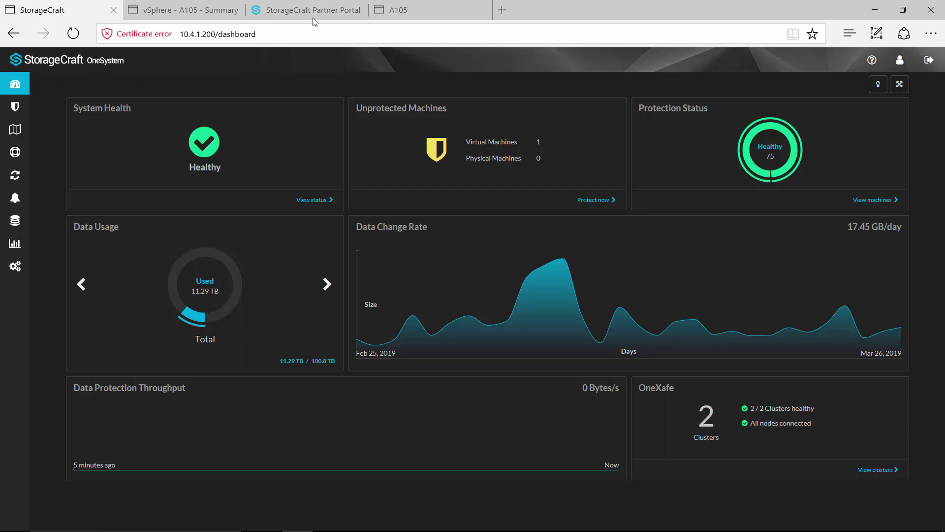
mouse_move(318, 13)
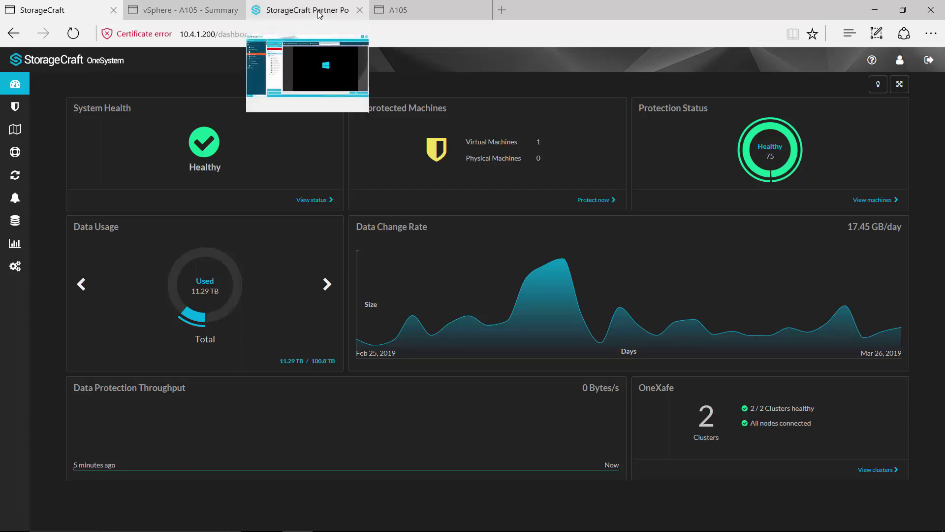